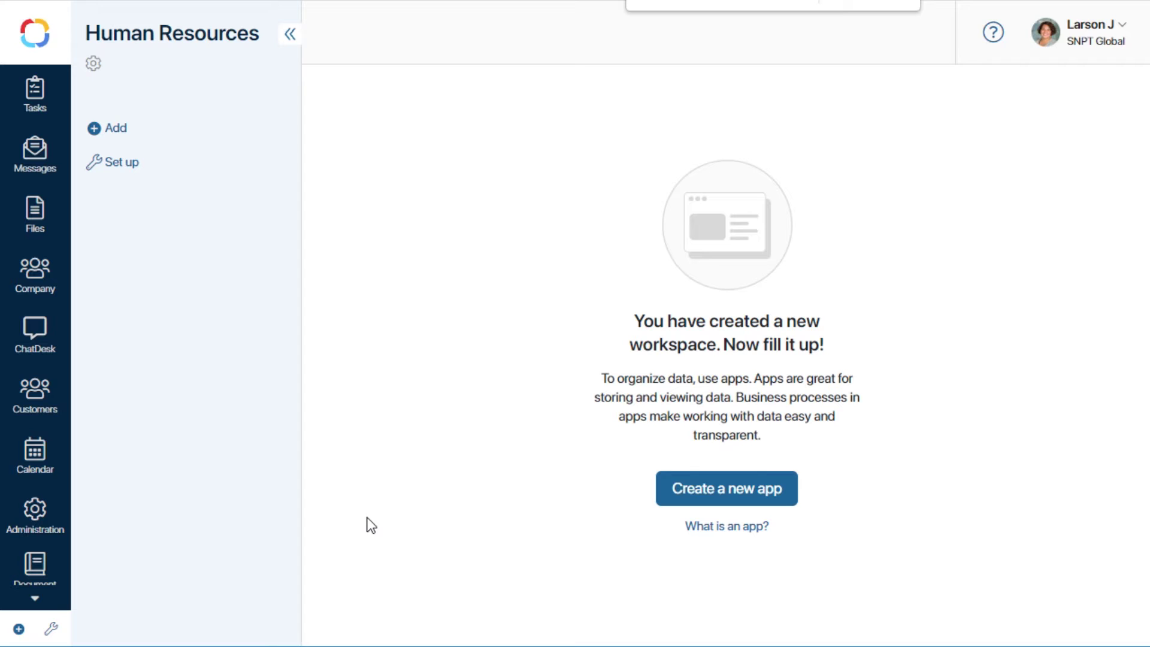
# Create a standard app named Requisitions in the Human Resources workspace.
pyautogui.click(724, 494)
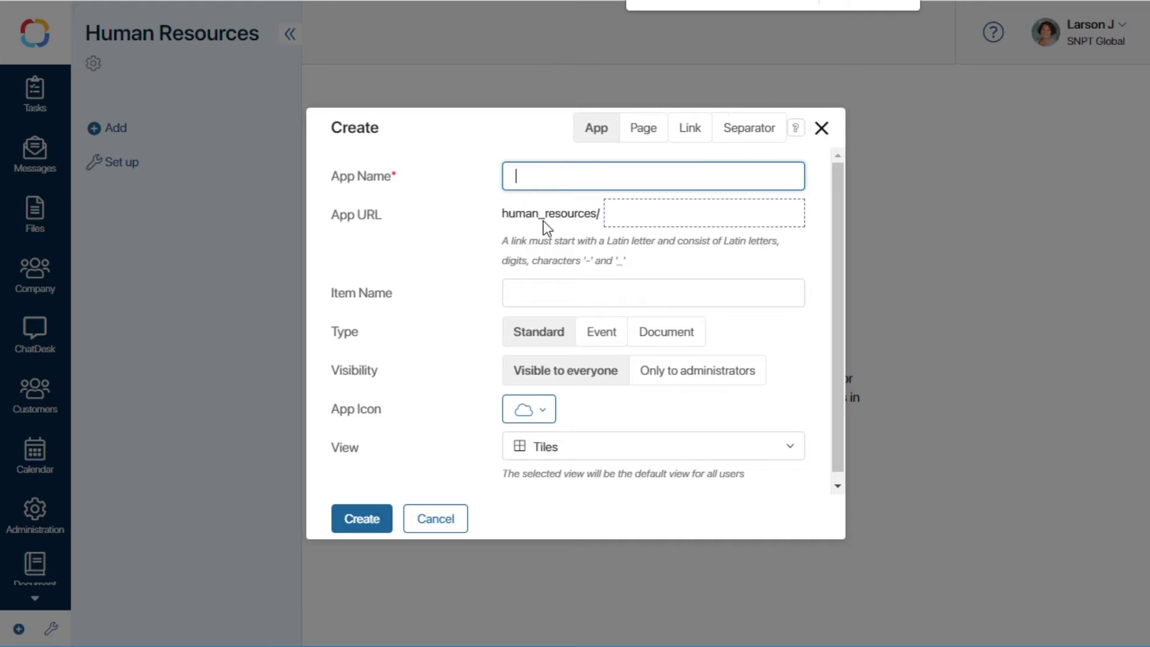
pyautogui.write('Requisitions')
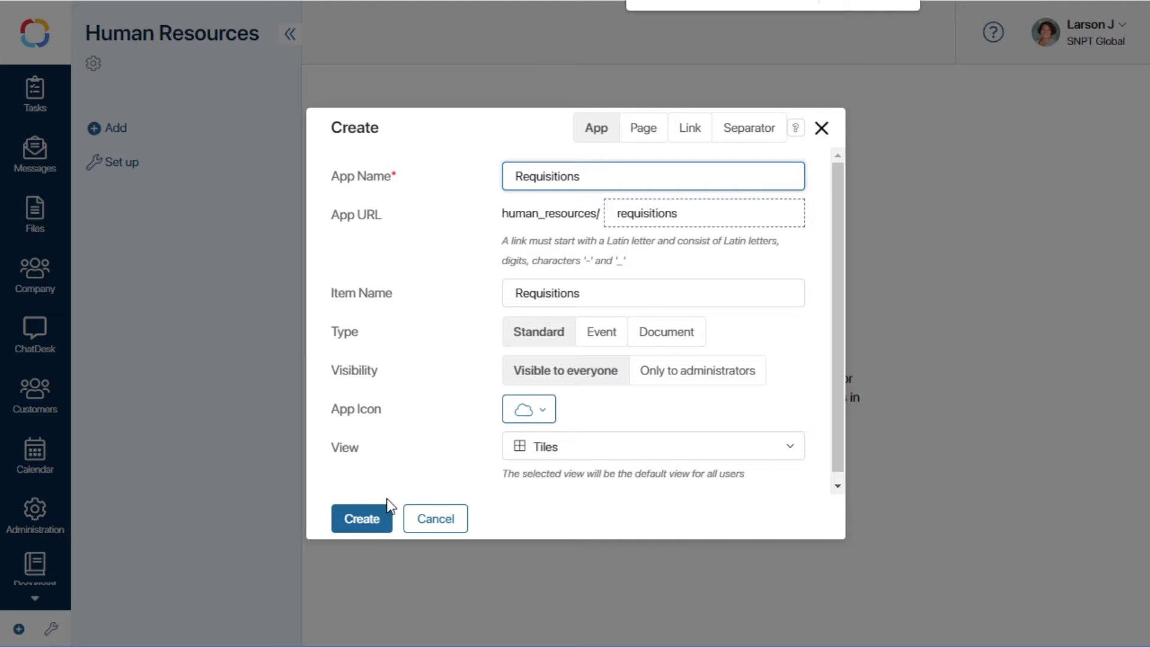
pyautogui.click(366, 526)
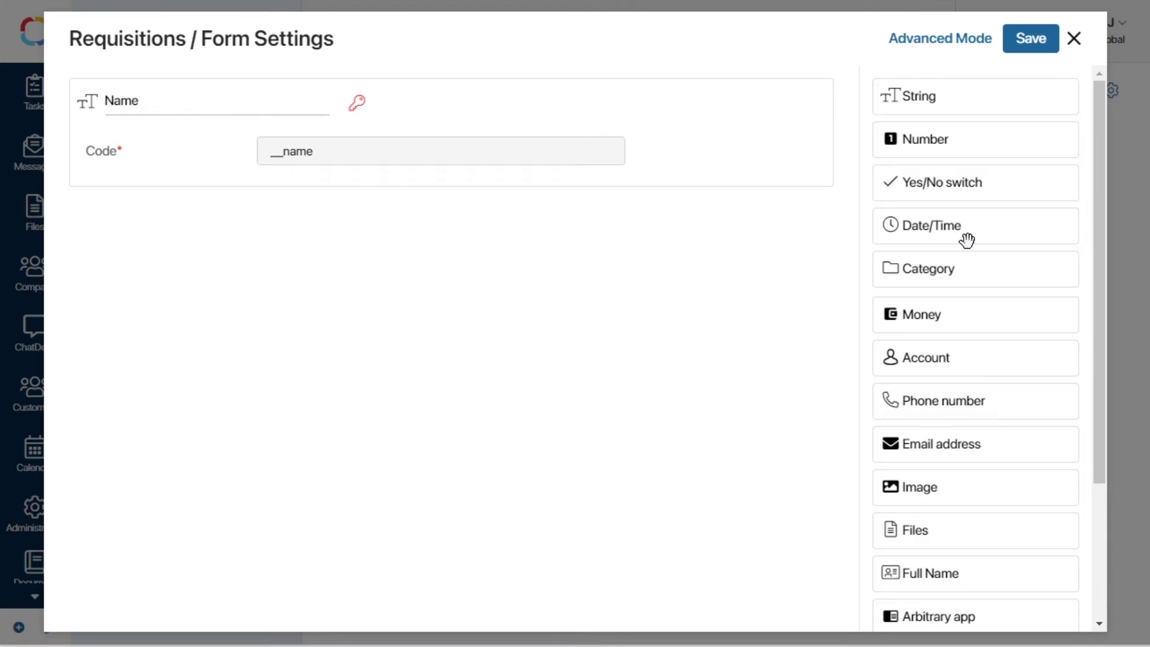
# Add a Date/Time field named requisition_date to the form, limit it to Date, and default it to the current date and time.
pyautogui.moveTo(922, 225); pyautogui.dragTo(297, 276)
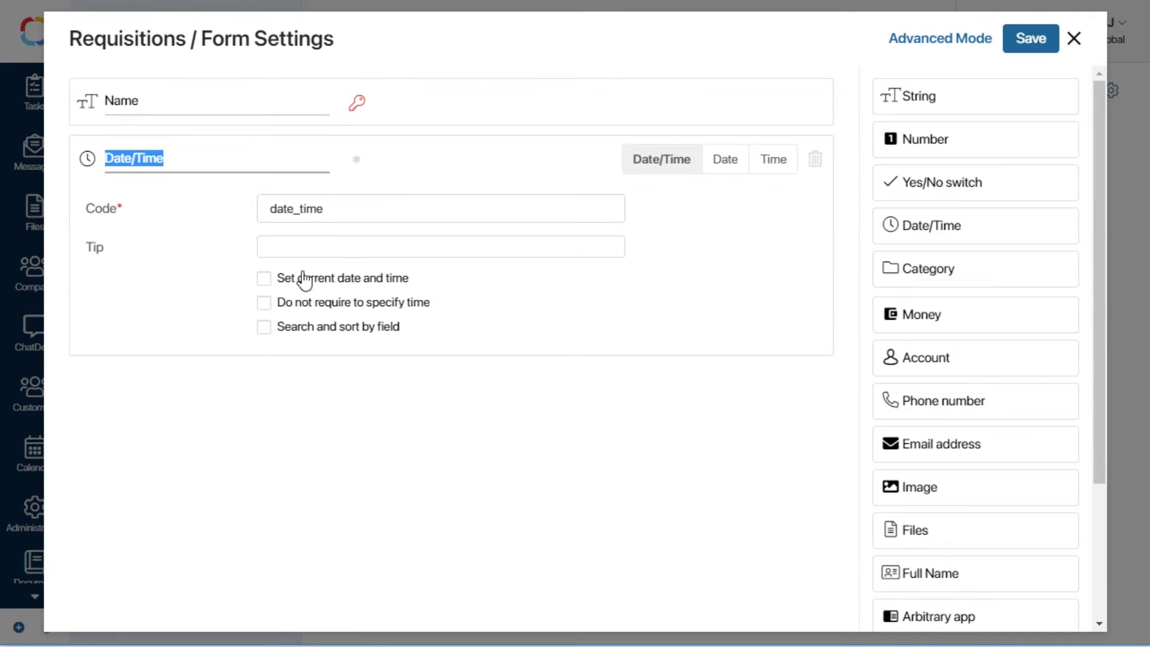
pyautogui.write('requisition_date')
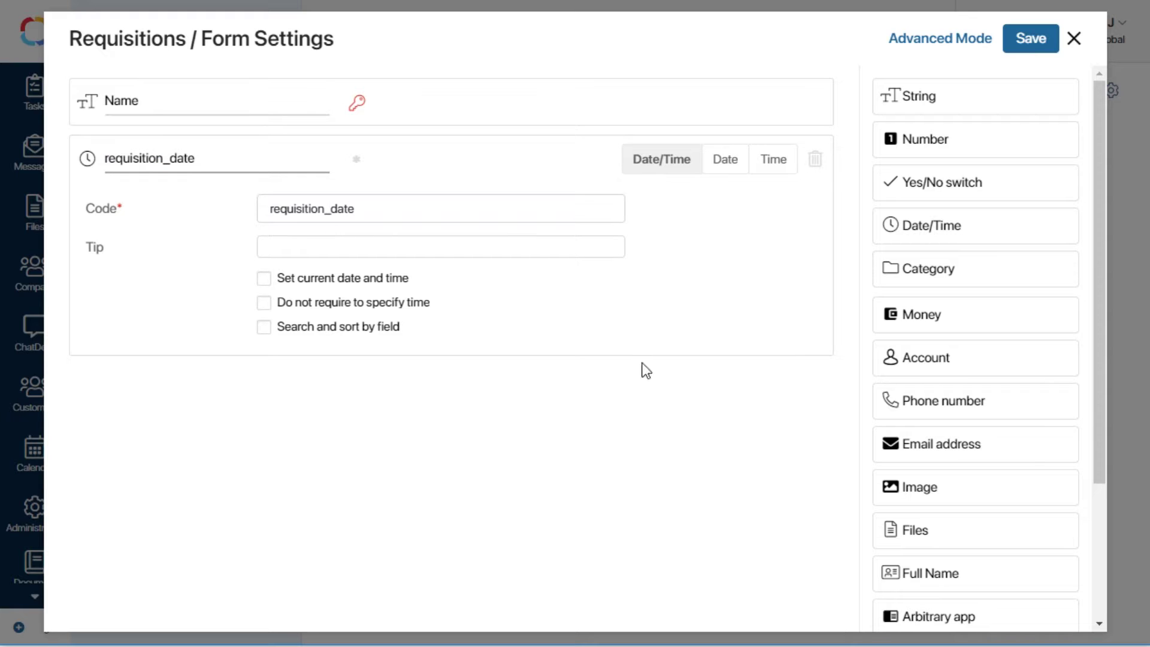
pyautogui.click(726, 168)
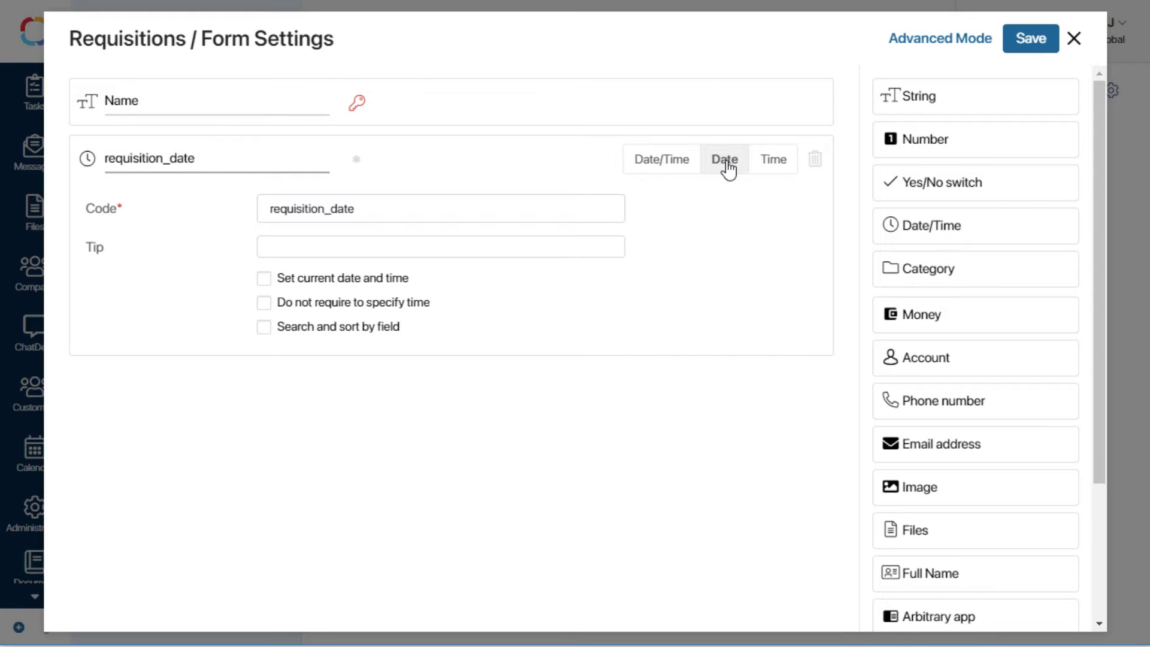
pyautogui.click(263, 279)
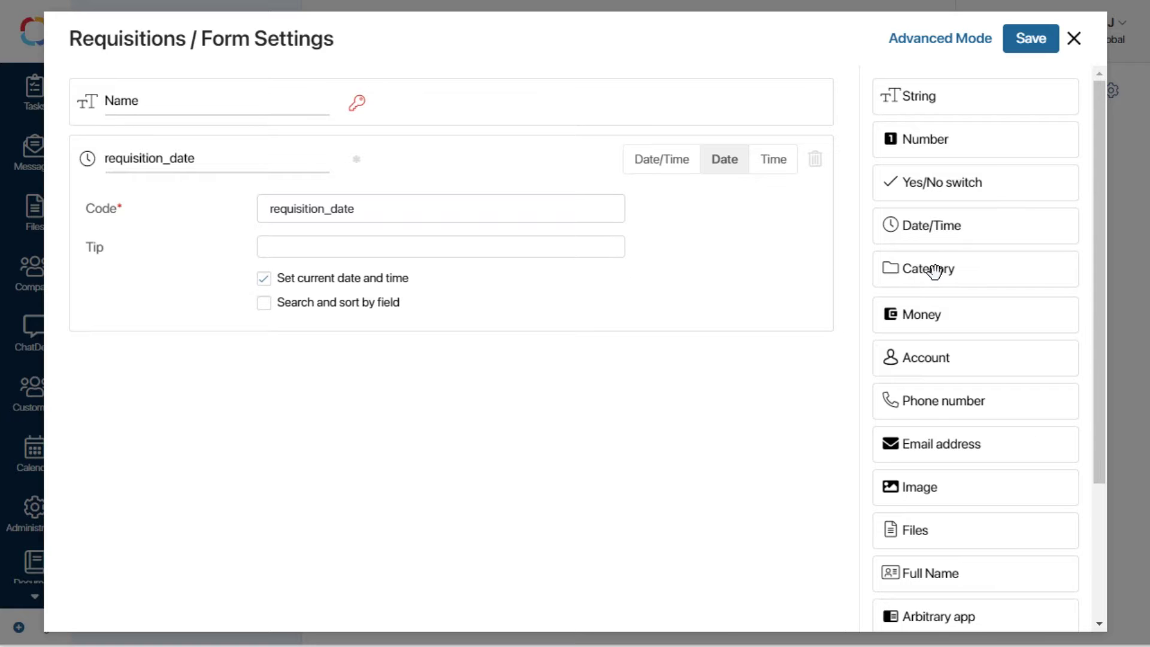
# Add two category fields: Department with IT, Marketing, Accounting and Sales, and Position with Software Engineer, Accountant, QA and Designer.
pyautogui.moveTo(728, 330); pyautogui.dragTo(257, 393)
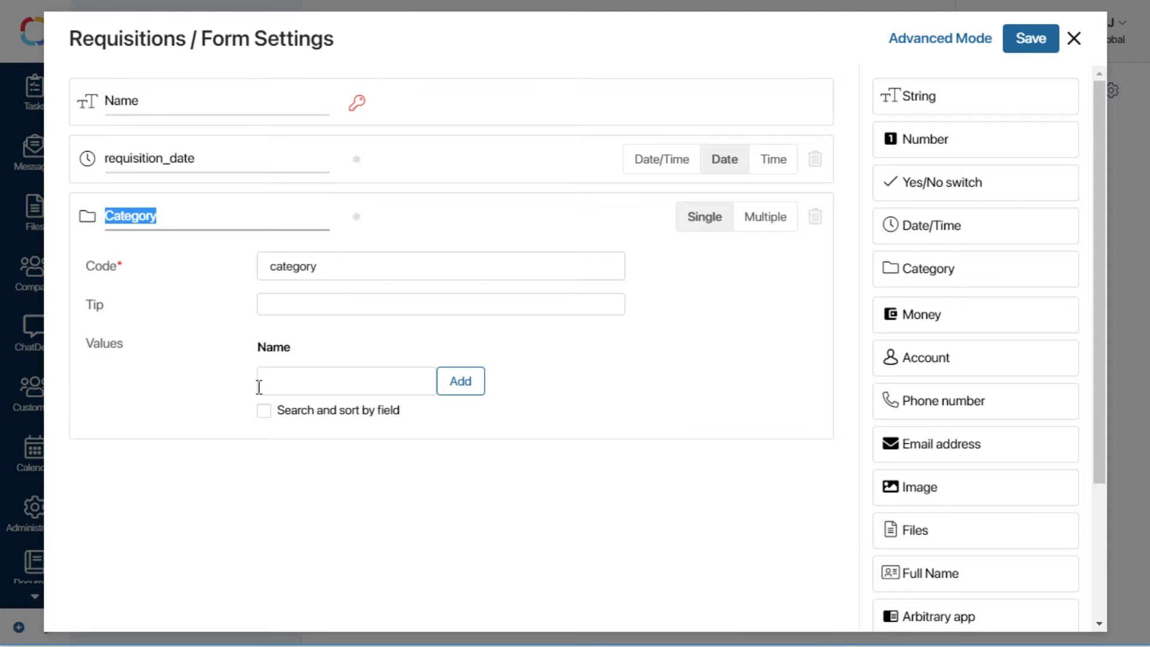
pyautogui.write('Department')
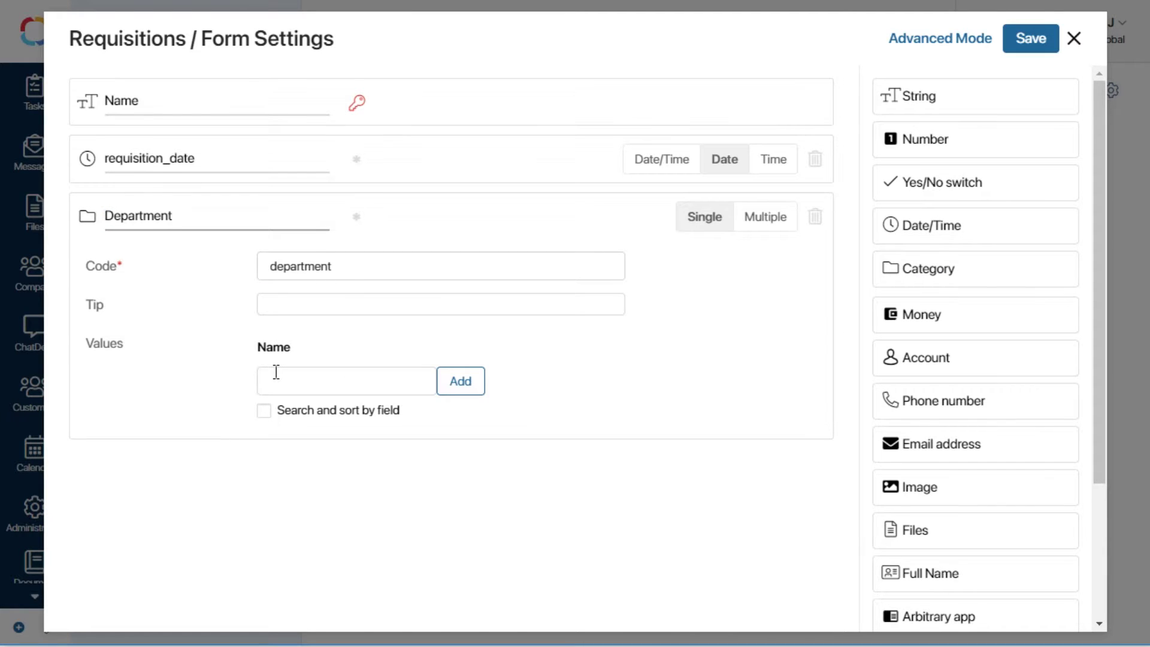
pyautogui.click(290, 386)
pyautogui.write('IT')
pyautogui.click(465, 392)
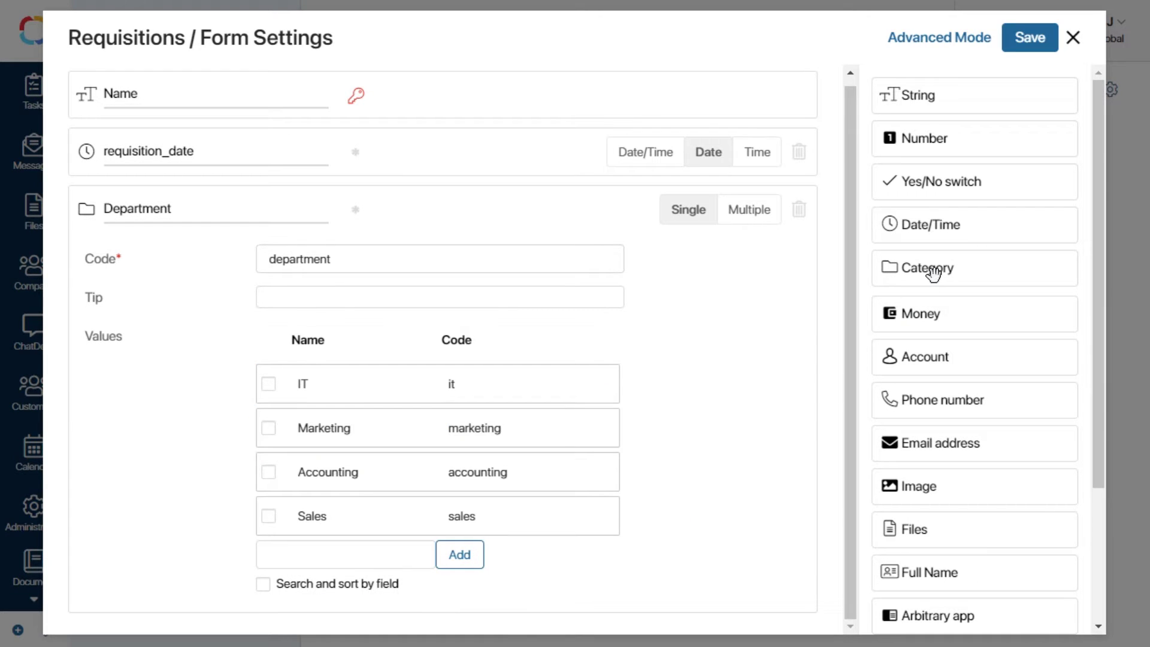
pyautogui.moveTo(932, 273); pyautogui.dragTo(134, 623)
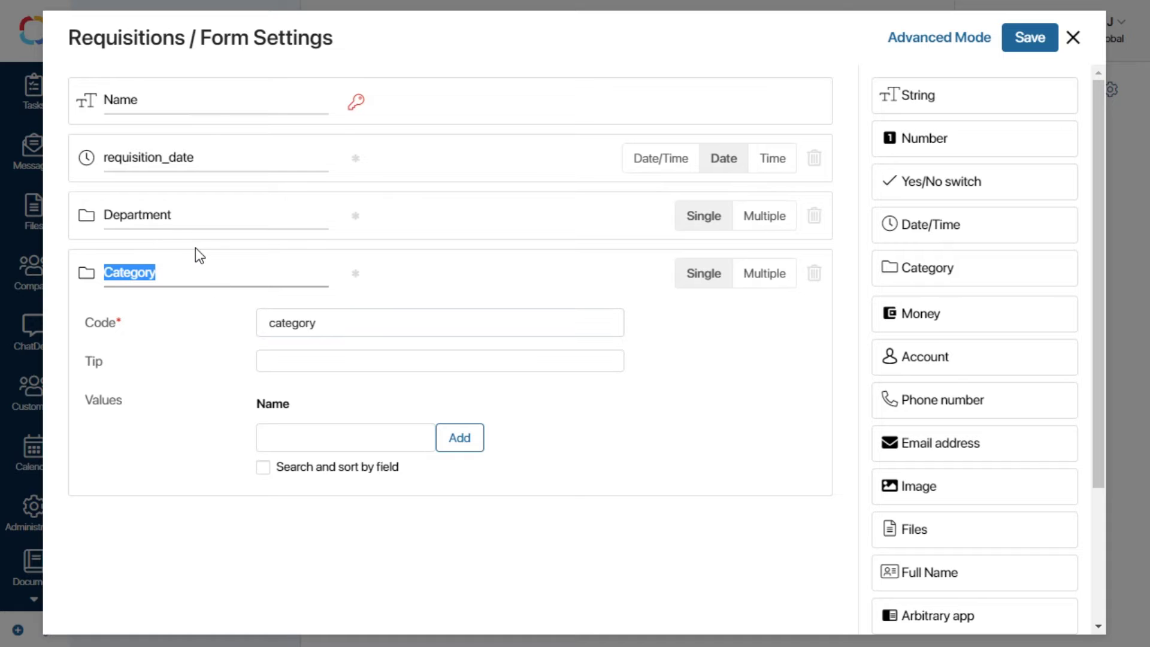
pyautogui.write('Position')
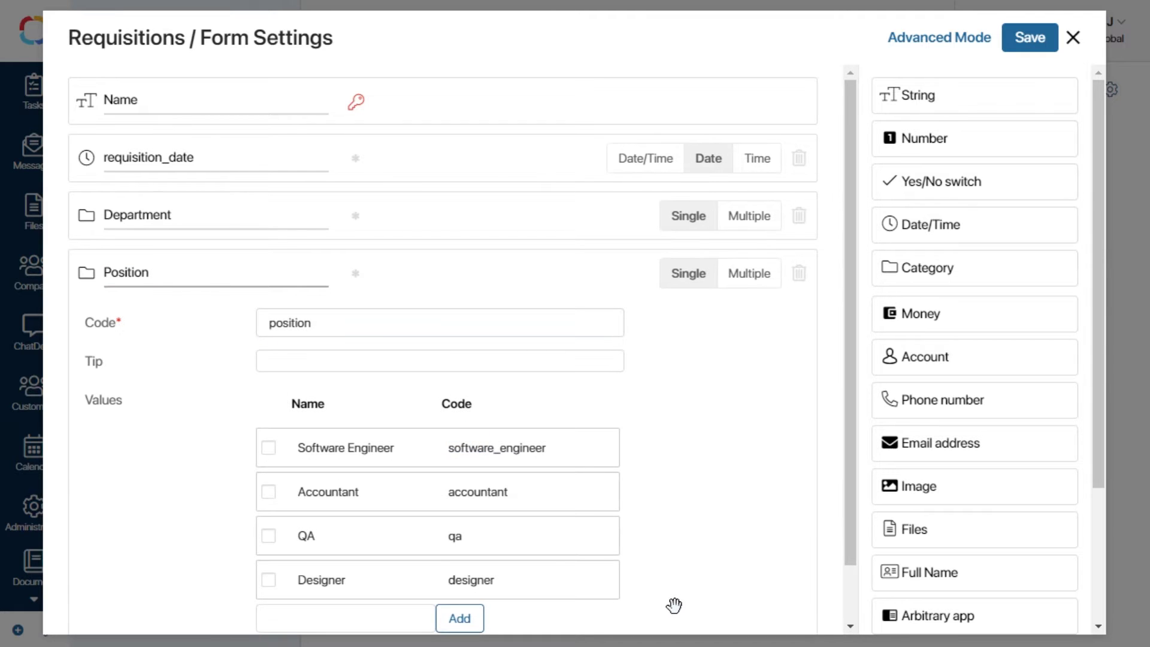
# Add a string field named Description of type Text, and make it required and available for search and sort.
pyautogui.moveTo(950, 102); pyautogui.dragTo(192, 626)
pyautogui.write('Description')
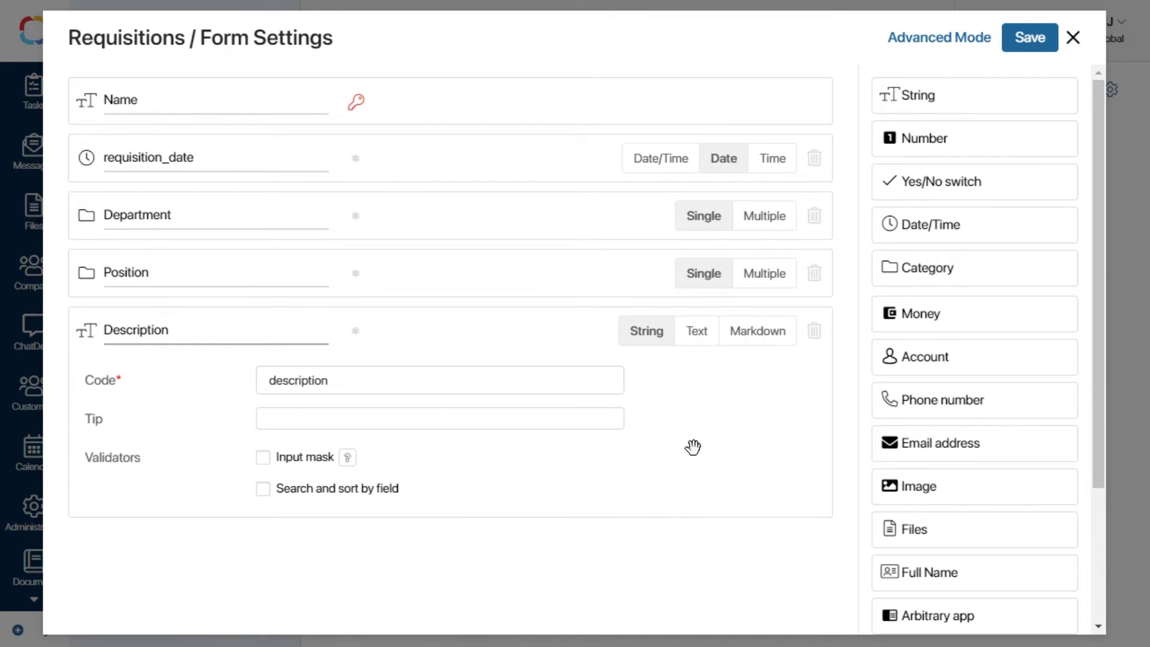
pyautogui.click(698, 336)
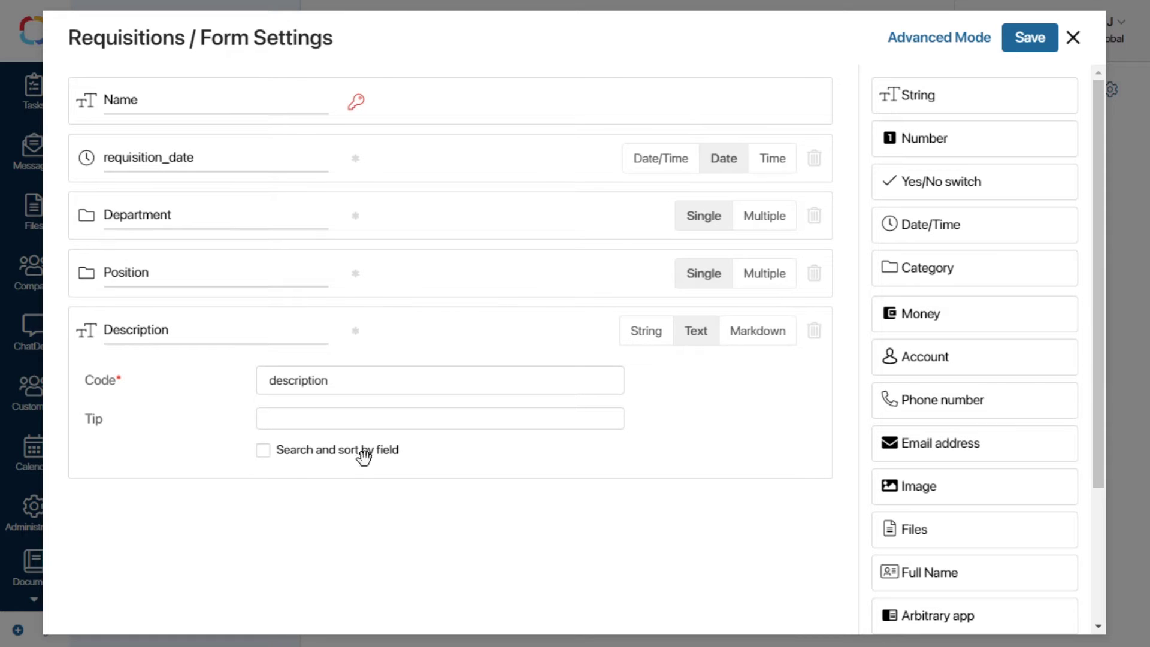
pyautogui.click(356, 332)
pyautogui.click(263, 449)
# Make the Position field required and enable search and sort by it.
pyautogui.click(364, 287)
pyautogui.click(355, 273)
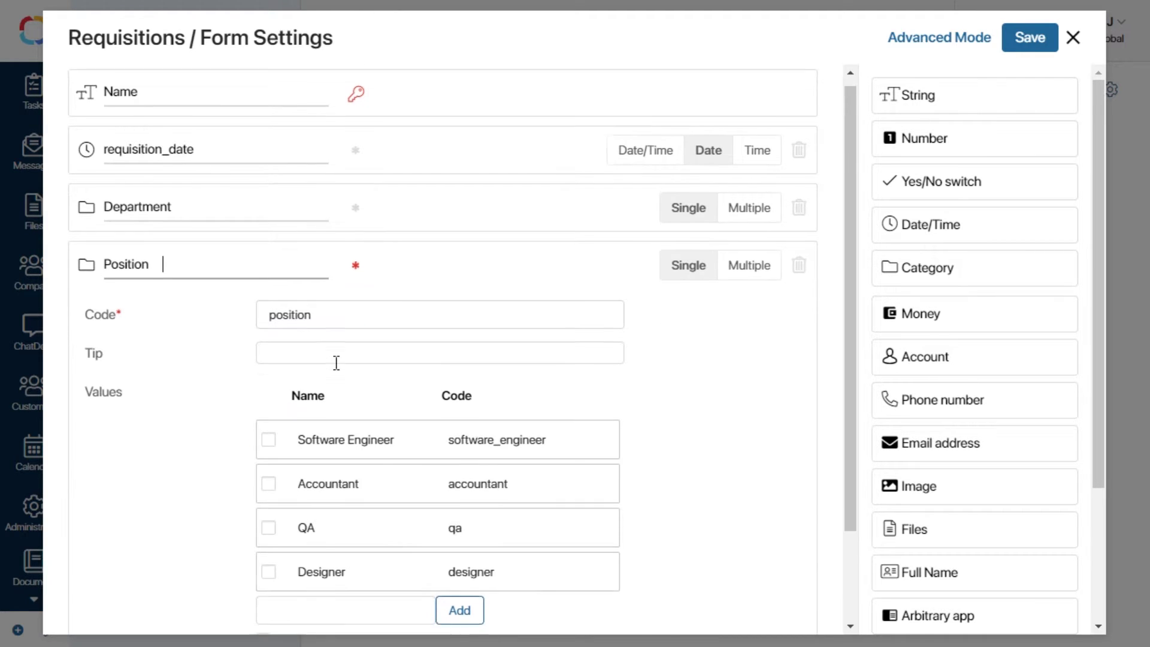
pyautogui.scroll(-2, 334, 359)
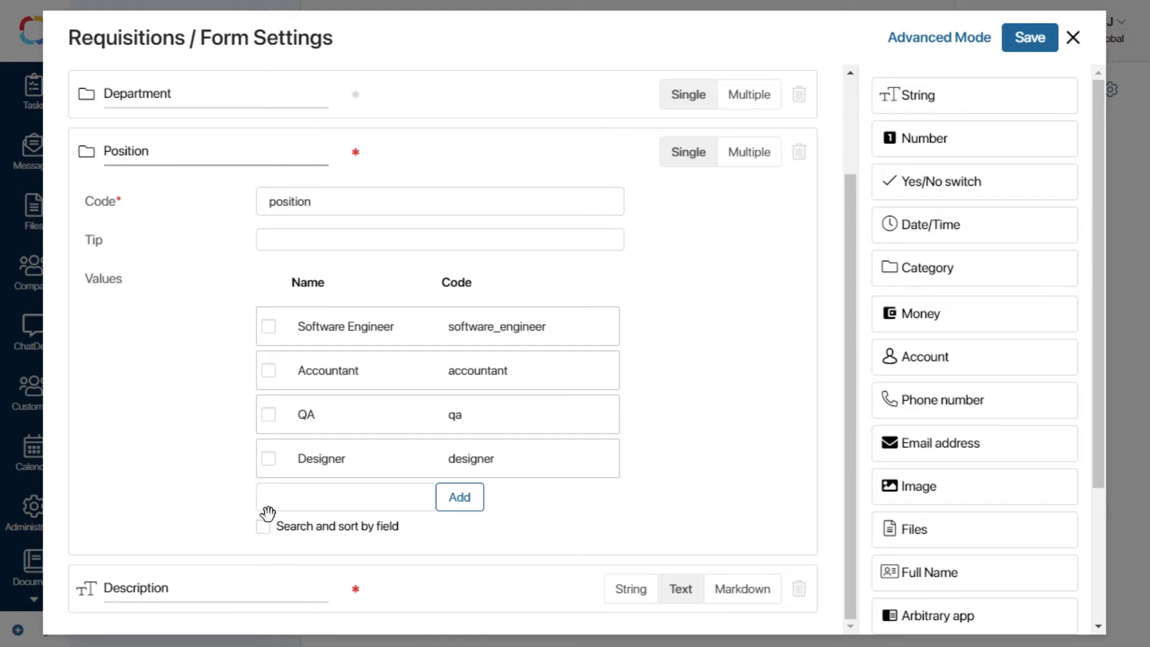
pyautogui.click(263, 526)
pyautogui.scroll(2, 375, 382)
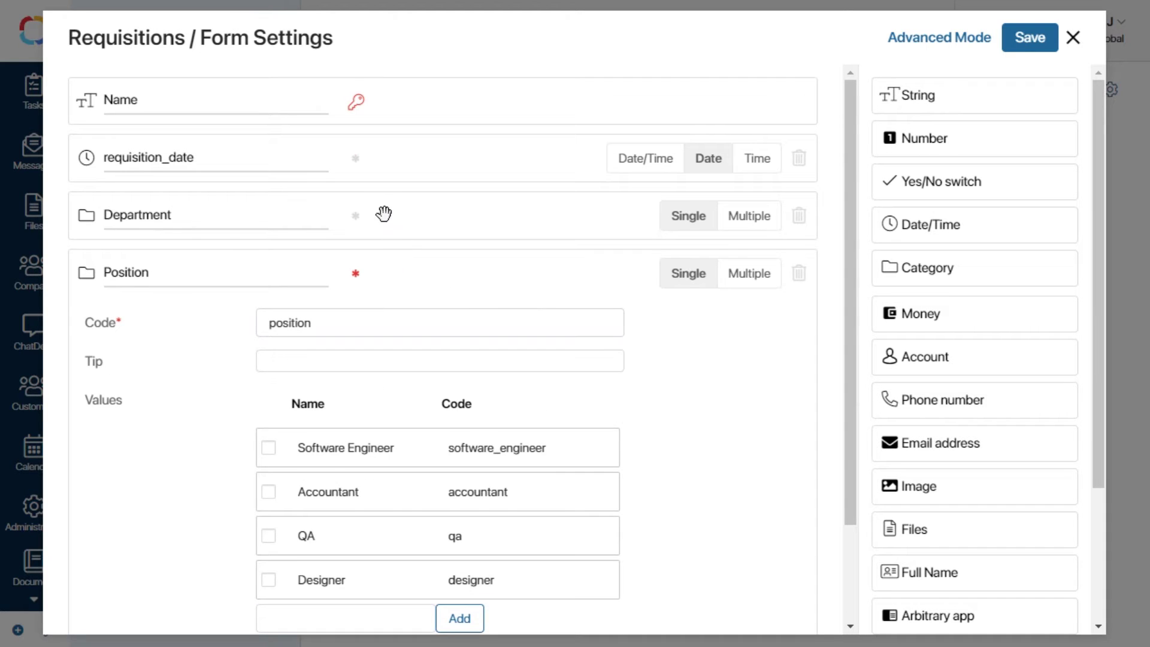
# Make the Department and requisition date fields required and enable search and sort by both.
pyautogui.click(379, 215)
pyautogui.click(355, 215)
pyautogui.scroll(-3, 255, 484)
pyautogui.click(262, 470)
pyautogui.scroll(2, 345, 456)
pyautogui.click(355, 158)
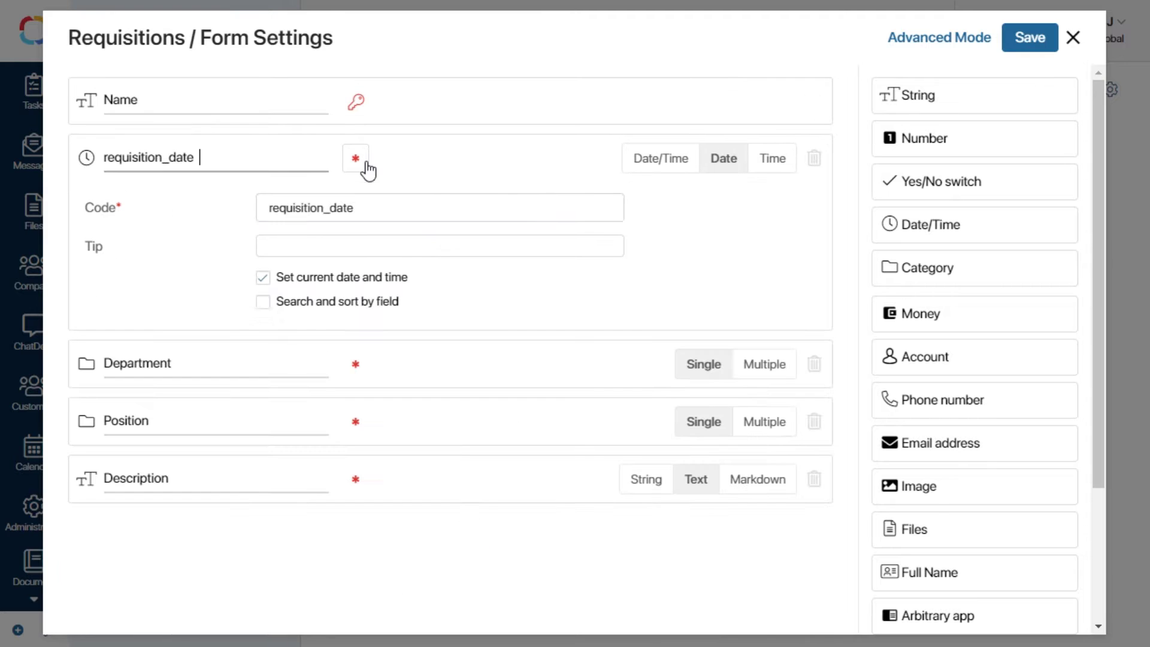
pyautogui.click(263, 301)
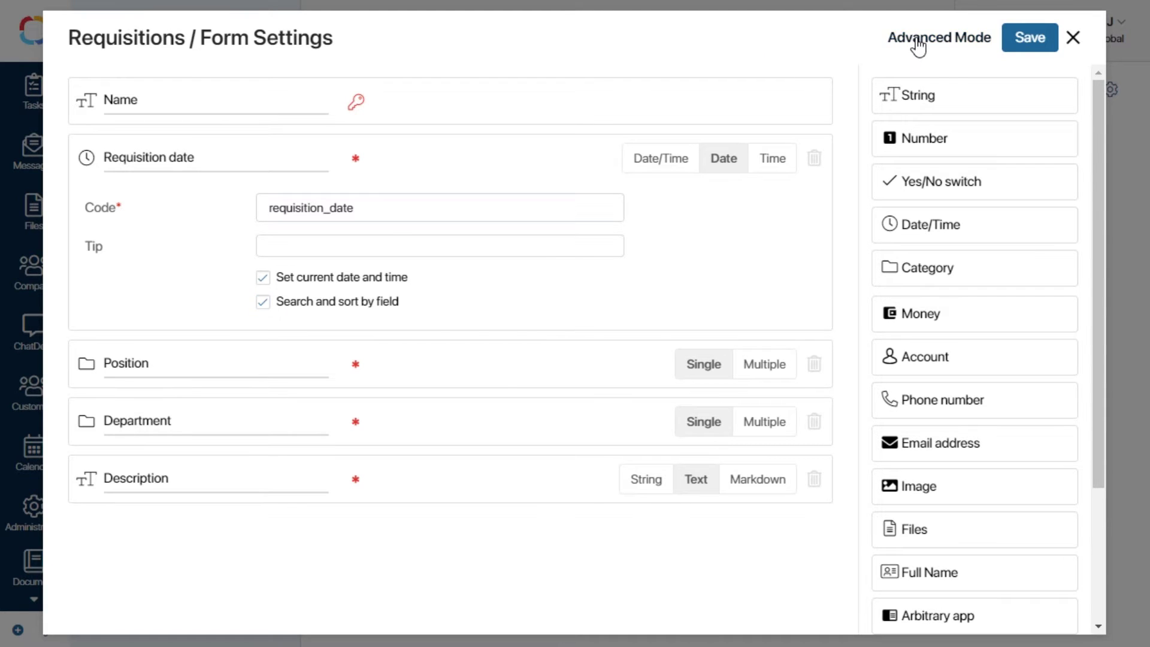
# Switch the form settings to advanced mode and add the Author property to the View form.
pyautogui.click(918, 42)
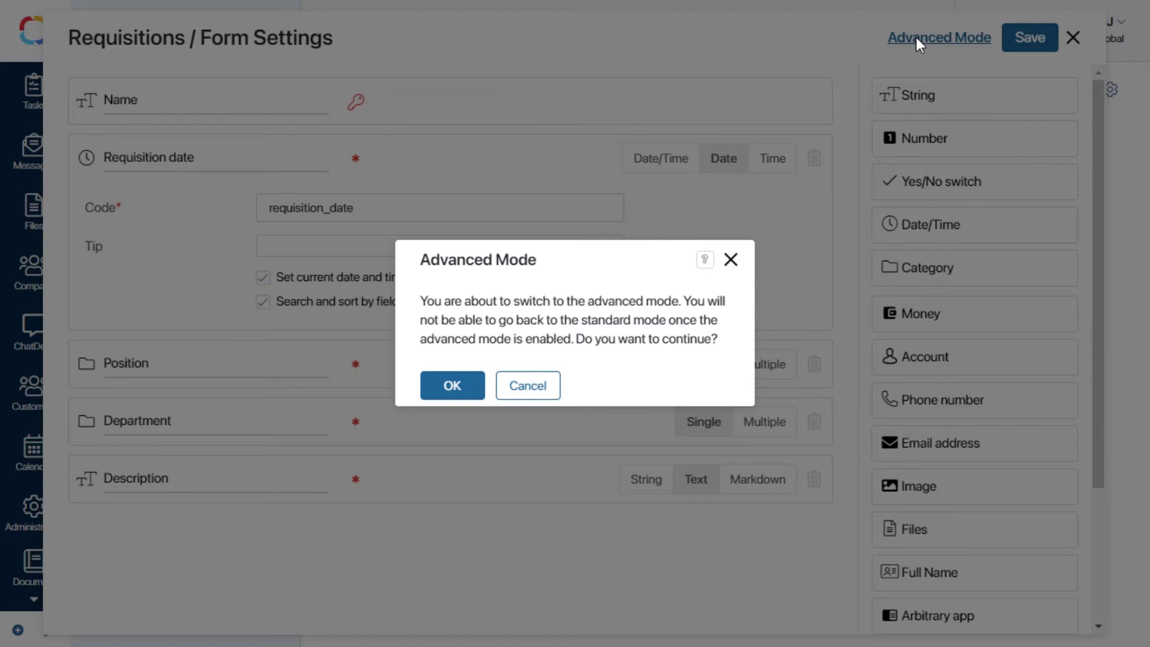
pyautogui.click(459, 388)
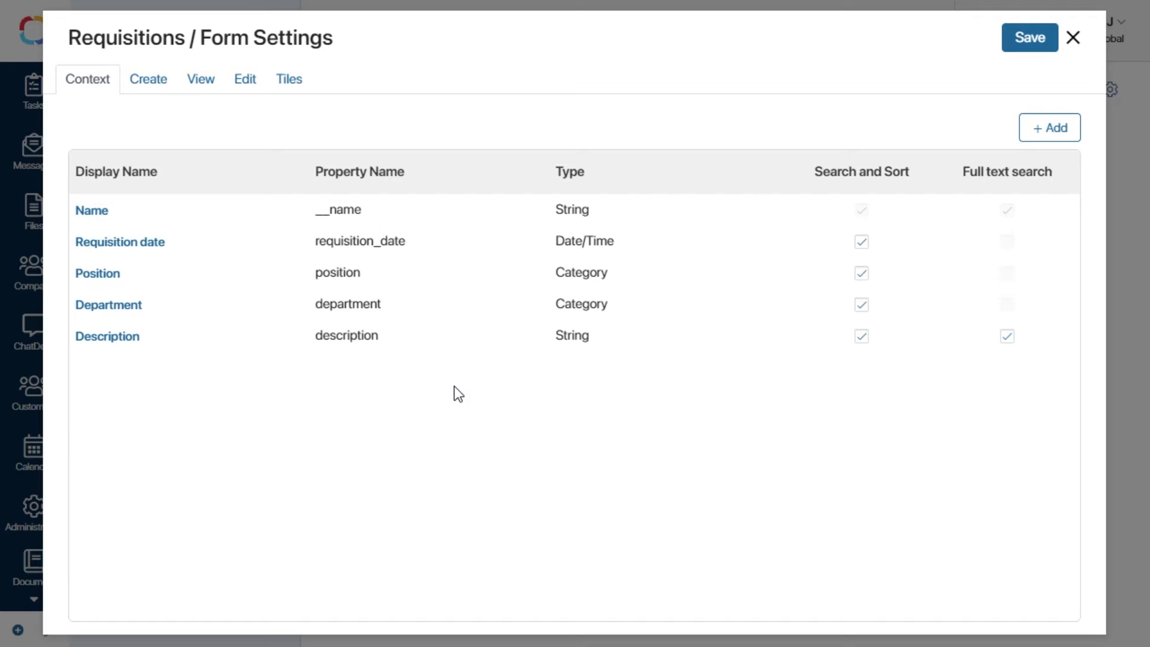
pyautogui.click(193, 90)
pyautogui.scroll(-1, 219, 506)
pyautogui.click(235, 508)
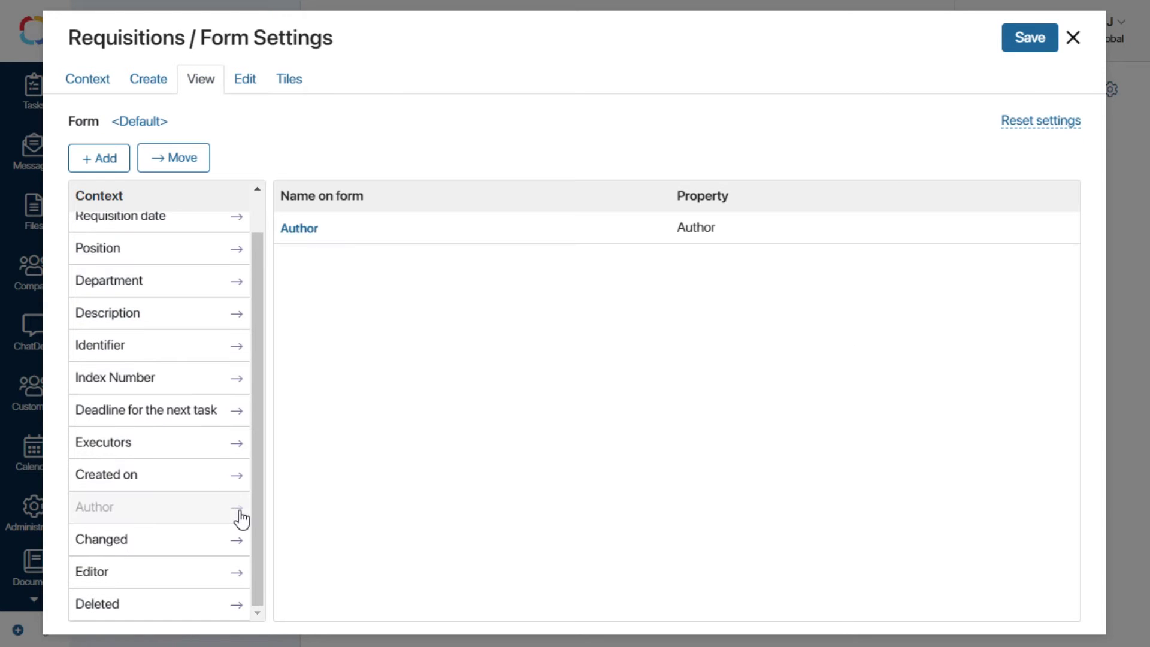
# Rename Author to Hiring Manager on the View form, and include Requisition date, Position, Department and Description below it.
pyautogui.doubleClick(301, 238)
pyautogui.doubleClick(379, 241)
pyautogui.write('Hiring Manager')
pyautogui.click(201, 508)
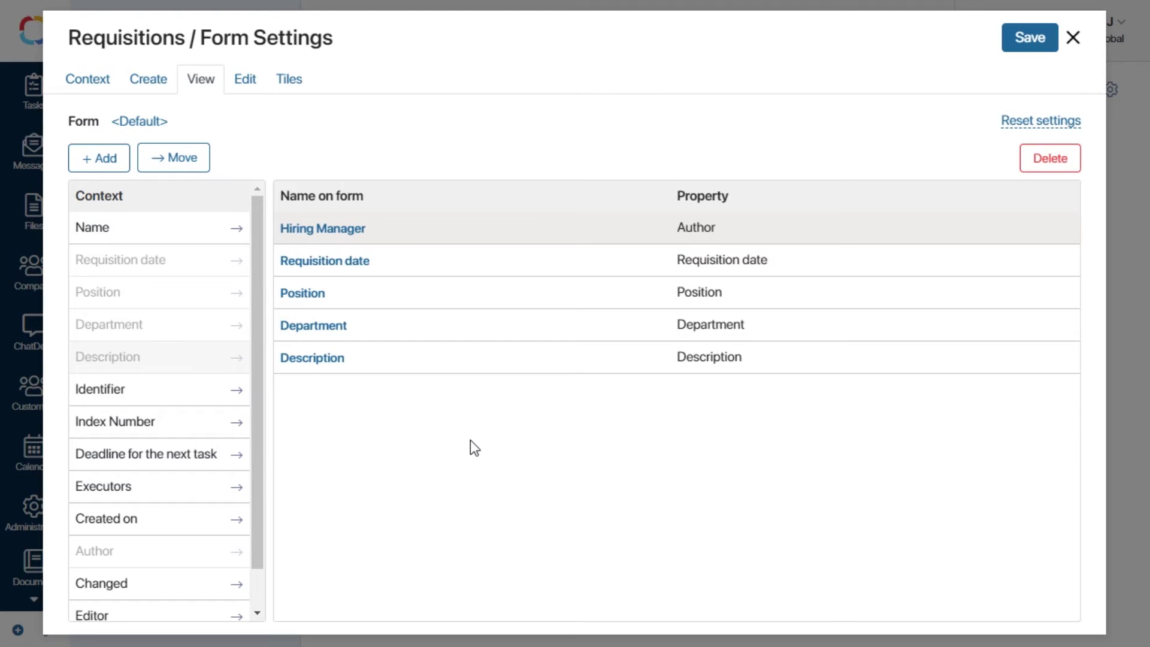
# Remove the Name property from the Create and Edit forms, and save the form settings.
pyautogui.click(148, 78)
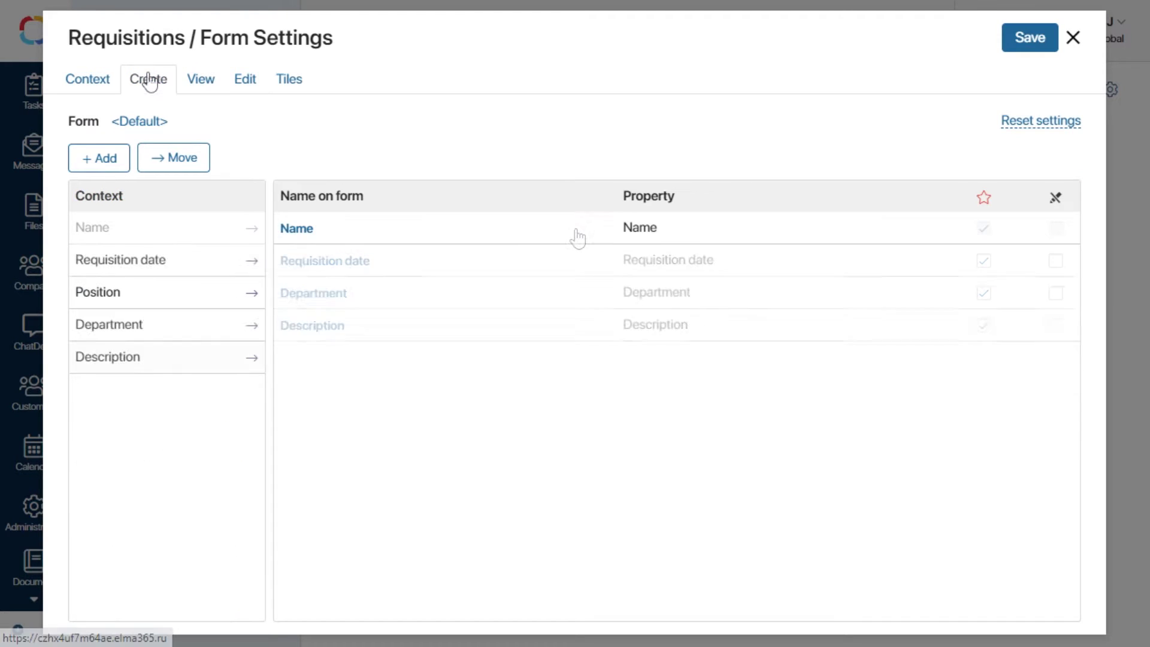
pyautogui.click(1050, 160)
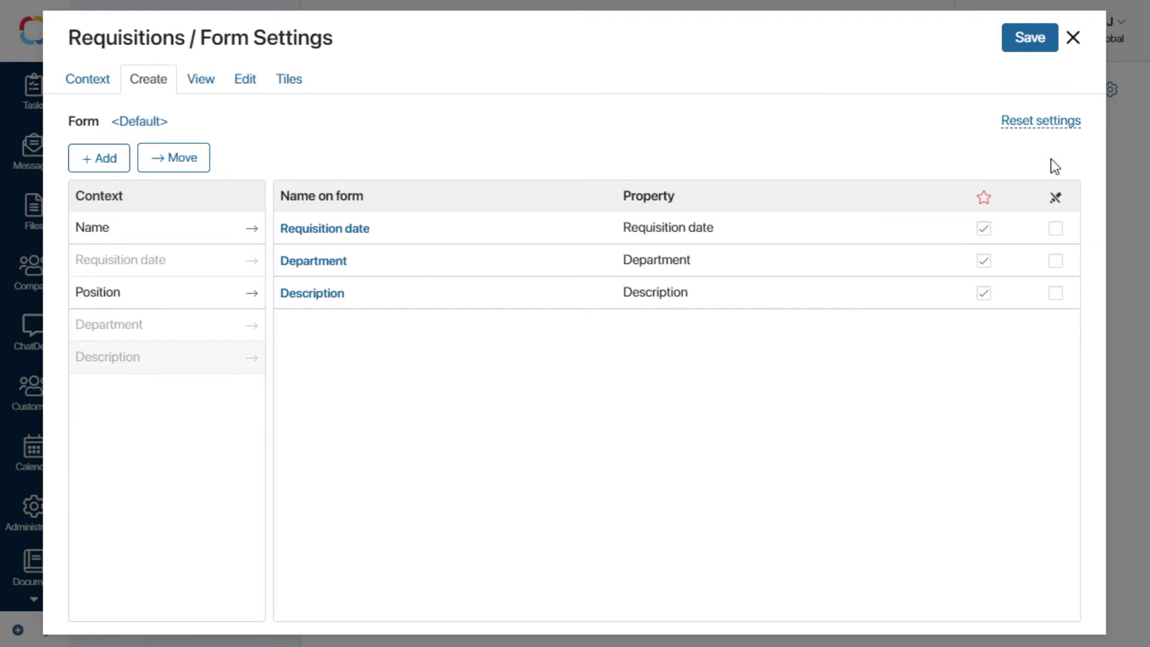
pyautogui.click(246, 82)
pyautogui.click(552, 231)
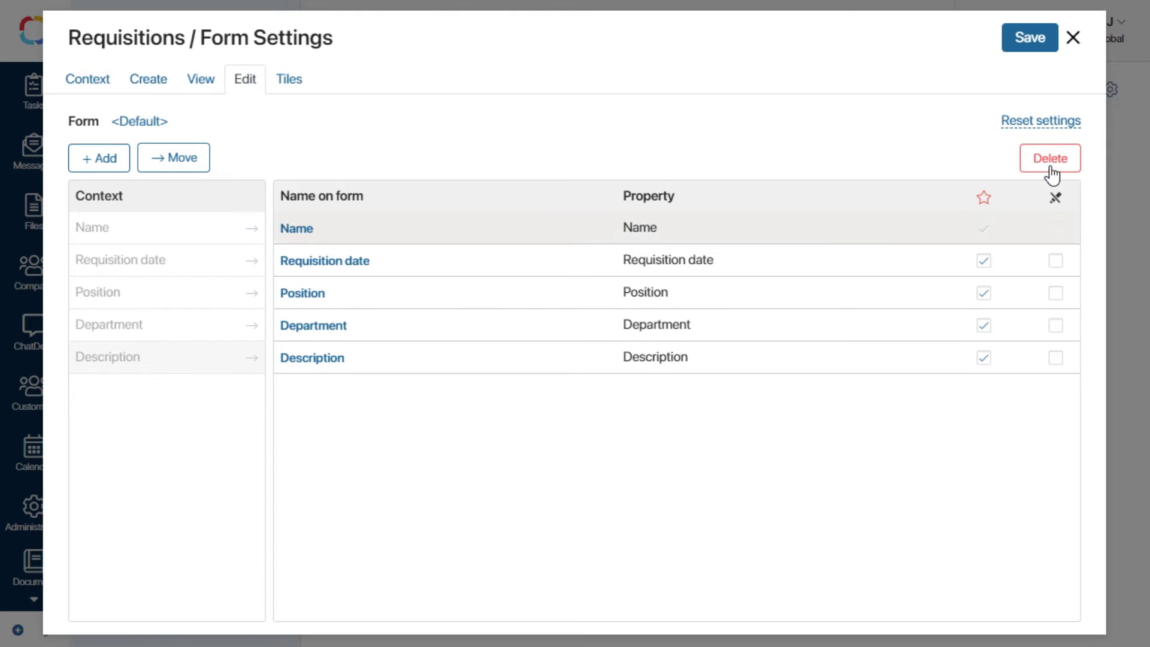
pyautogui.click(1054, 160)
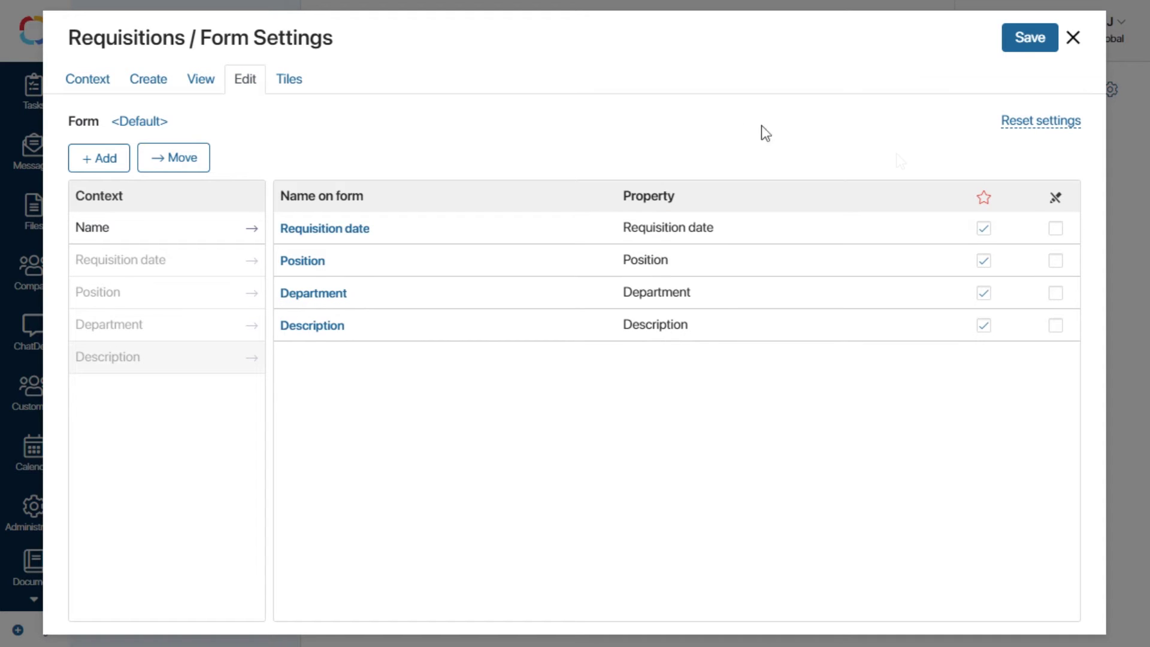
pyautogui.click(1022, 41)
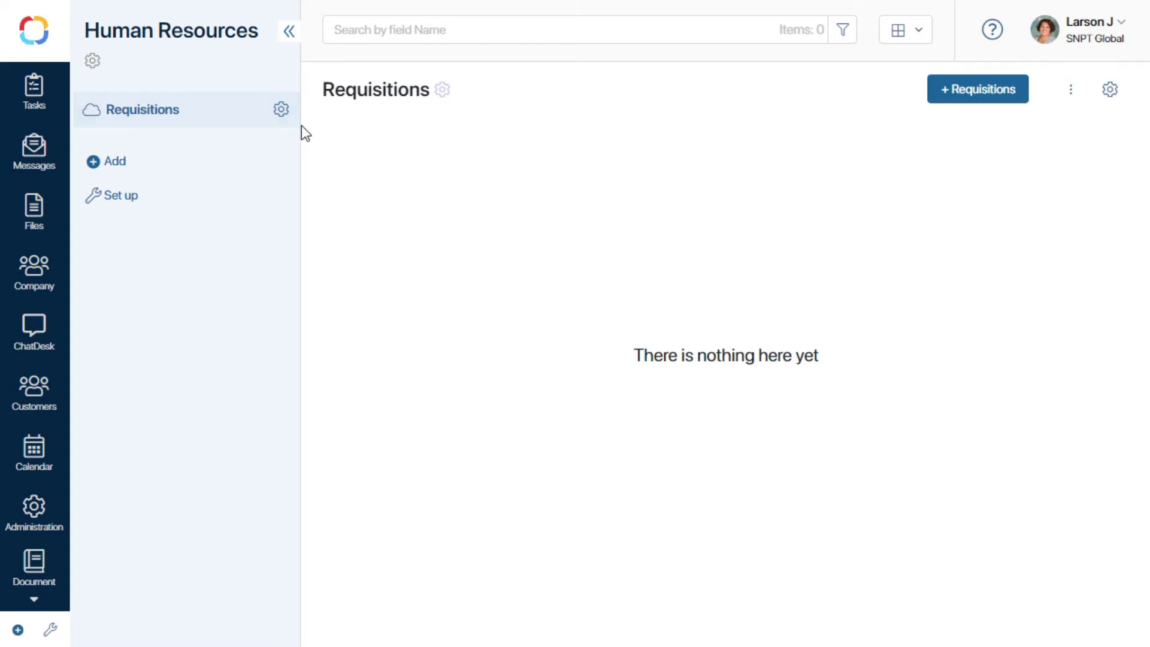
# Set the Requisitions item name to be generated from a template that starts with "Requisition" followed by the Index Number variable.
pyautogui.click(283, 111)
pyautogui.click(403, 160)
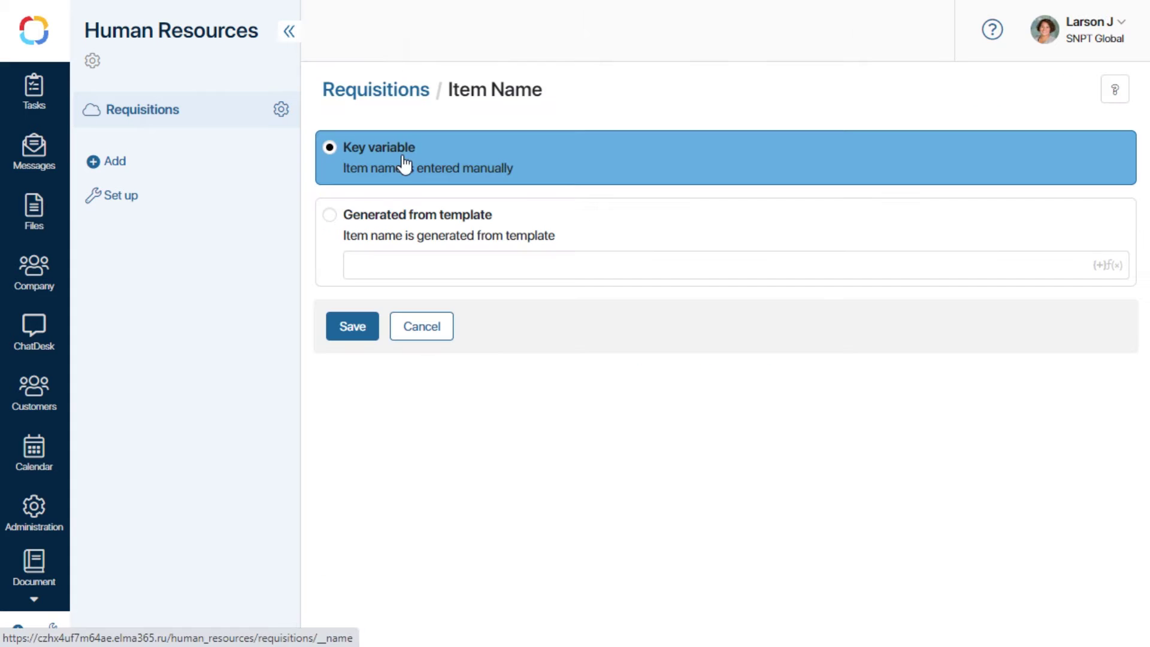
pyautogui.click(548, 263)
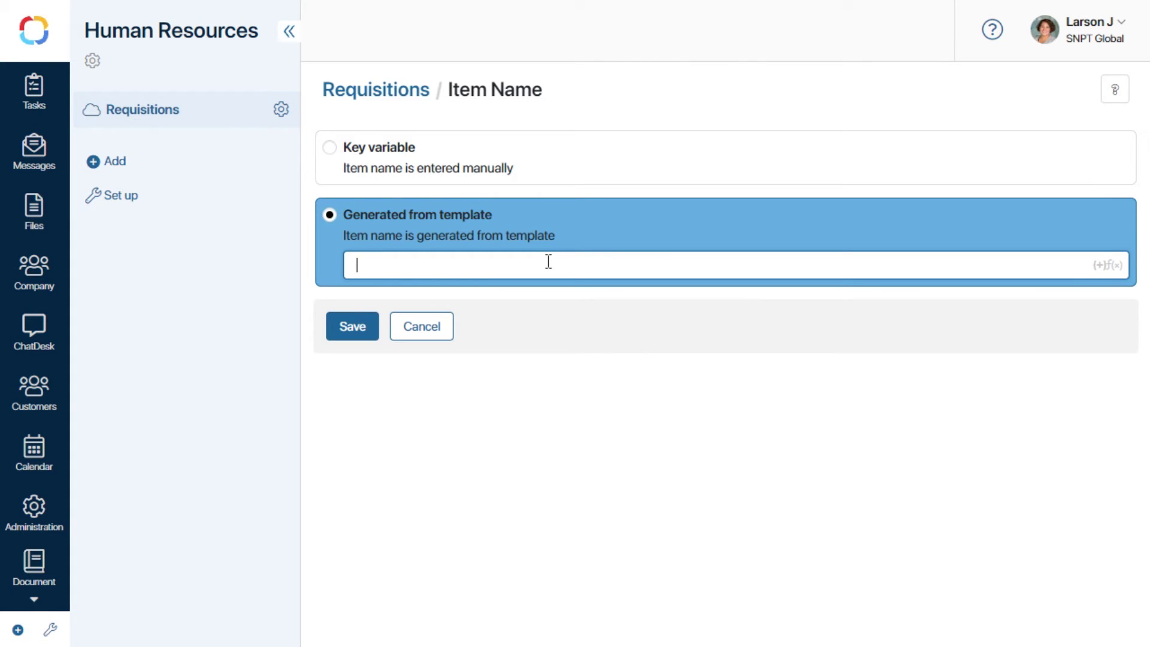
pyautogui.write('Requisition')
pyautogui.click(1100, 267)
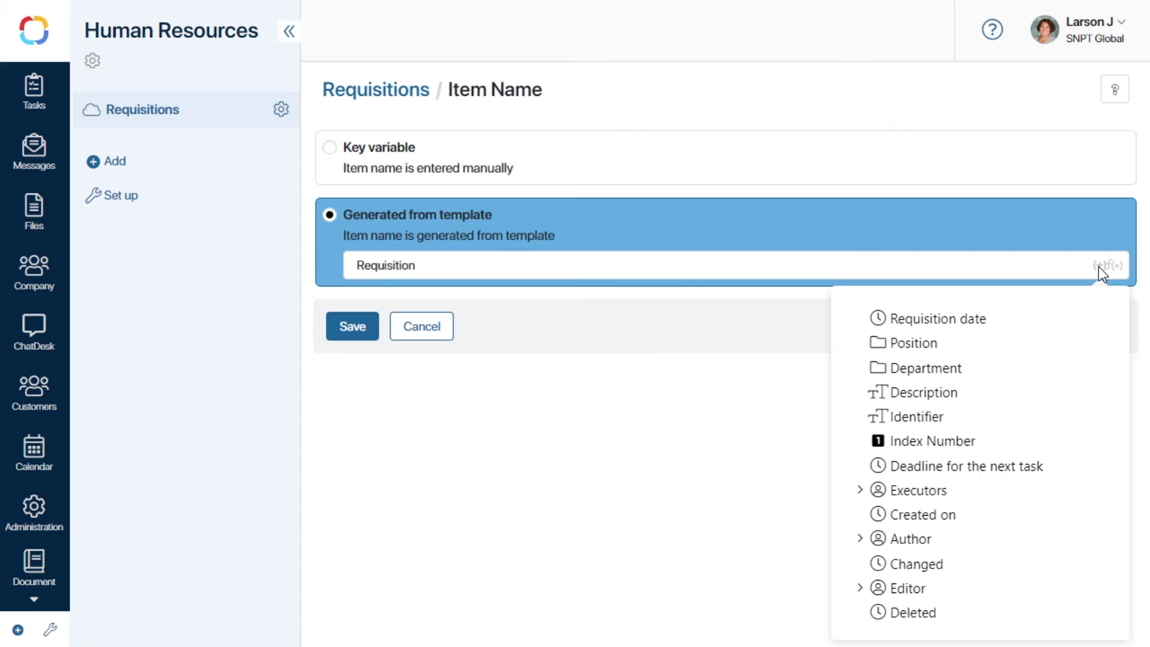
pyautogui.click(935, 443)
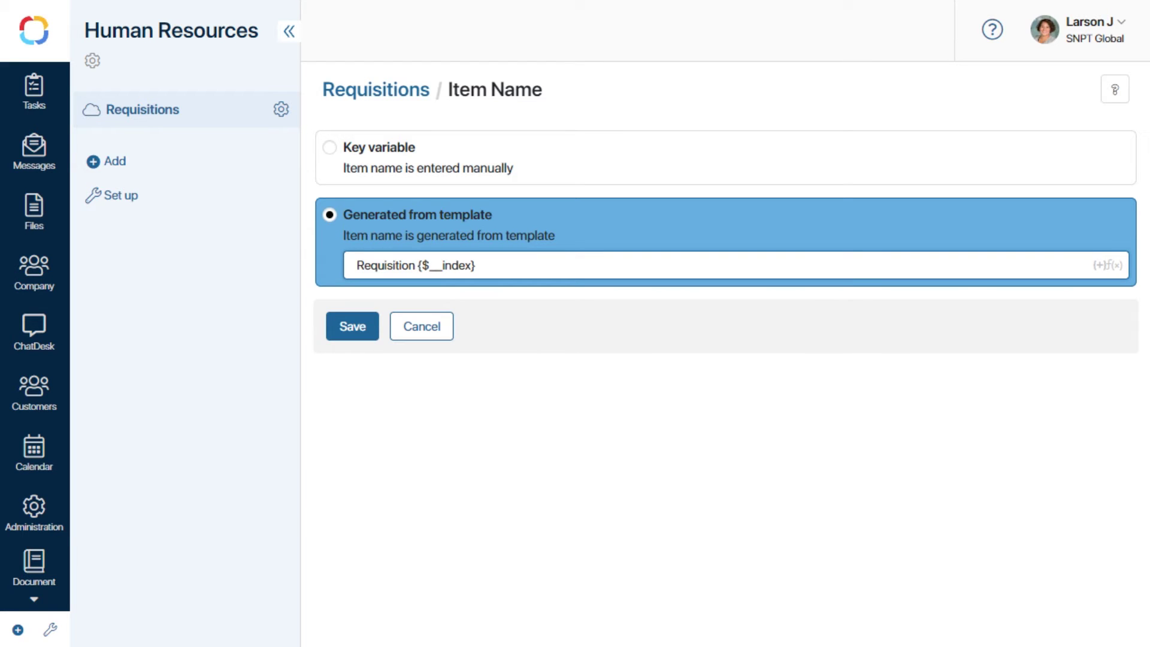
# Extend the Requisitions item name template with the Position variable, the text "made on" and the Requisition date variable, and save it.
pyautogui.click(1105, 267)
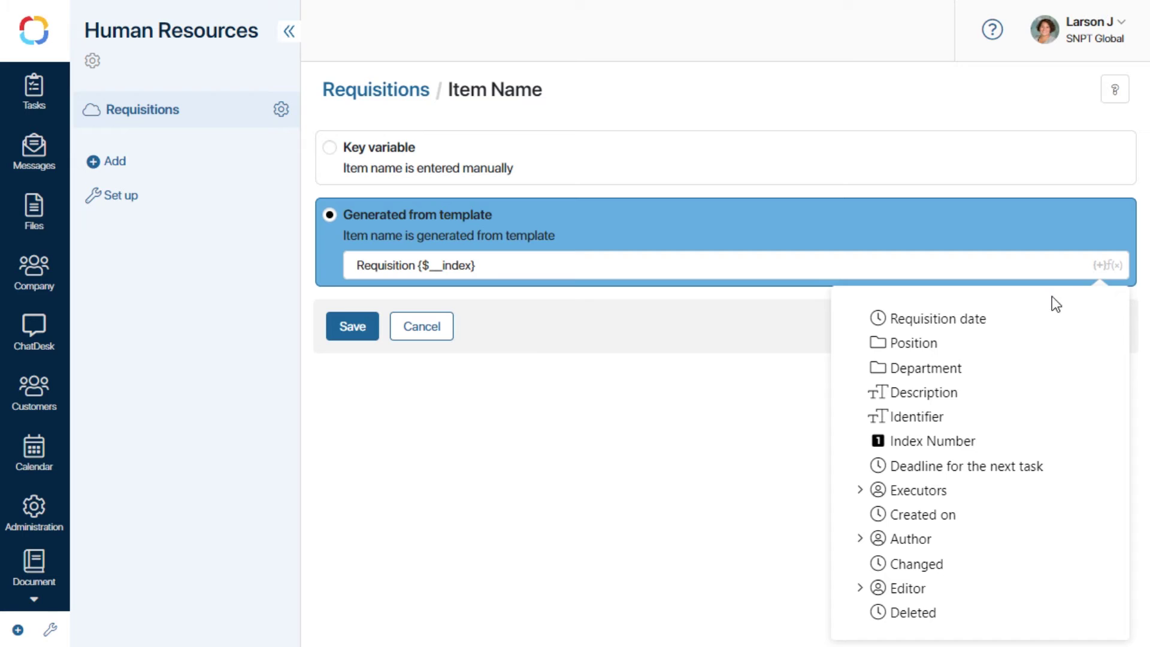
pyautogui.click(905, 343)
pyautogui.write('made on')
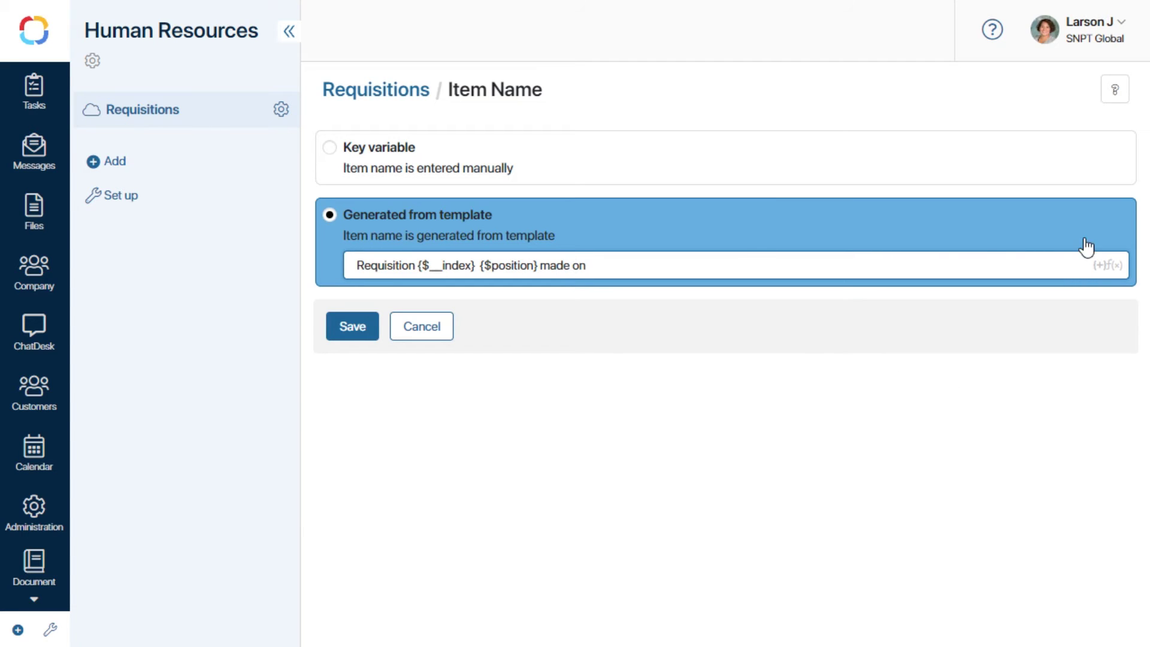
pyautogui.click(1099, 266)
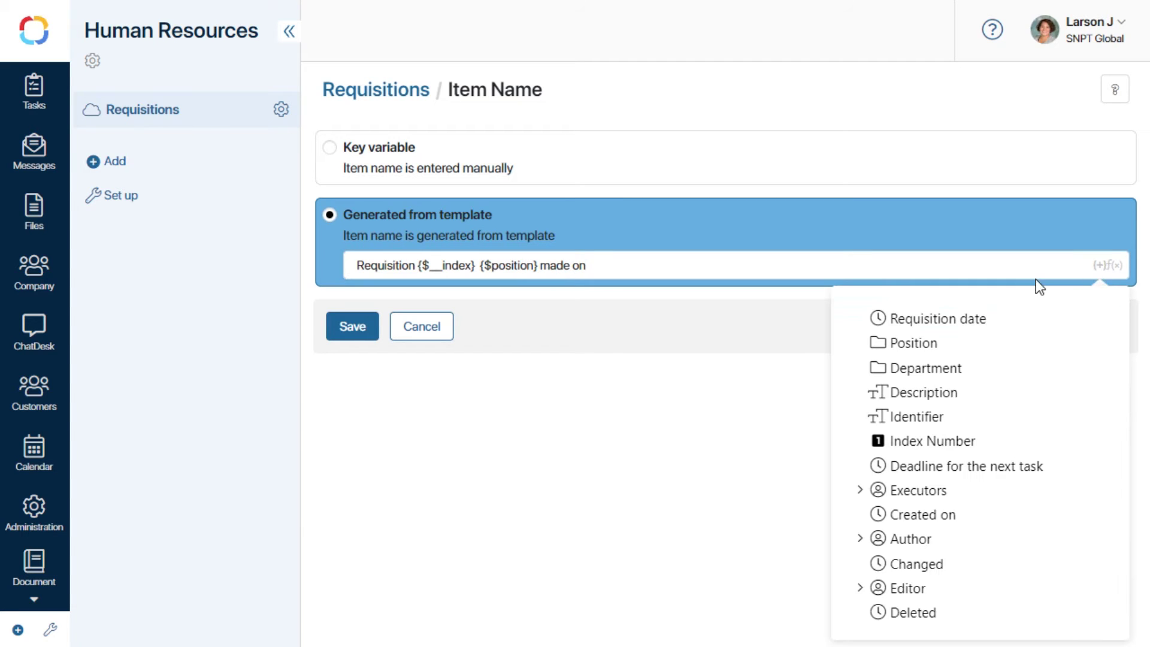
pyautogui.click(961, 322)
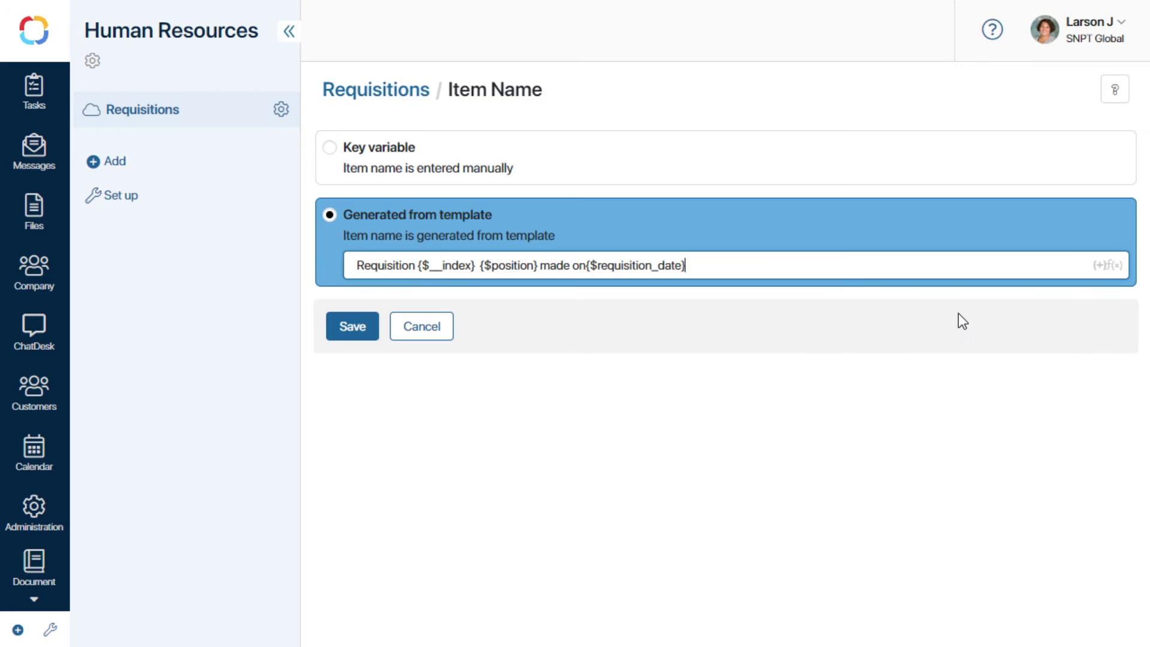
pyautogui.click(355, 327)
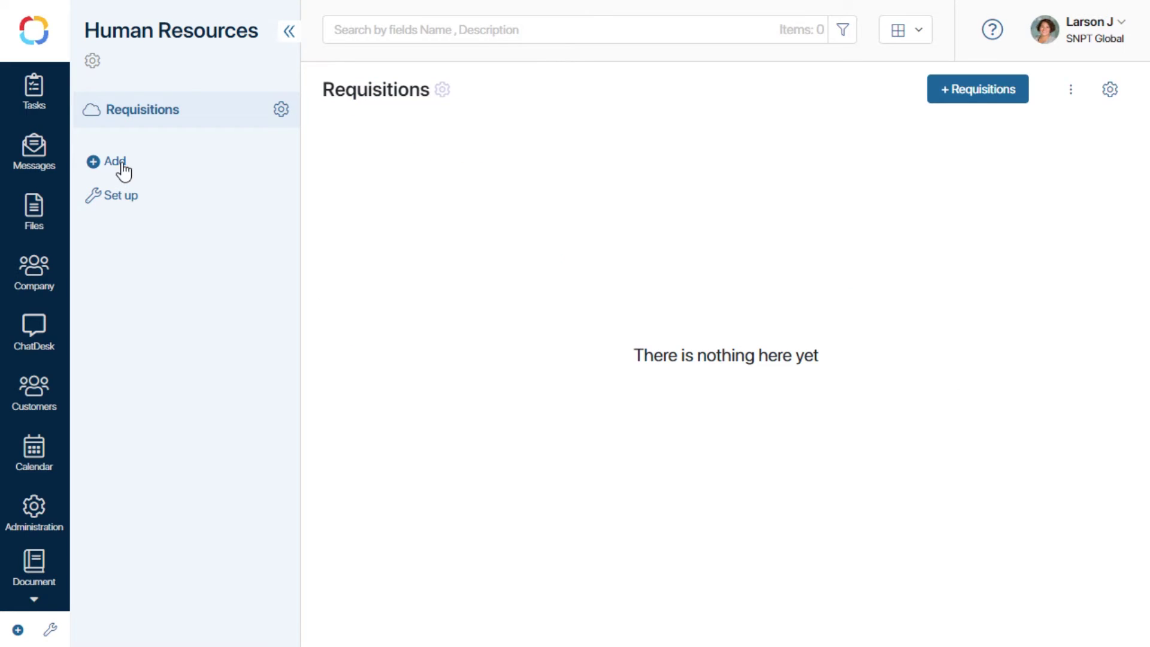
# Create an app named Candidates of the Document type in the Human Resources workspace.
pyautogui.click(118, 162)
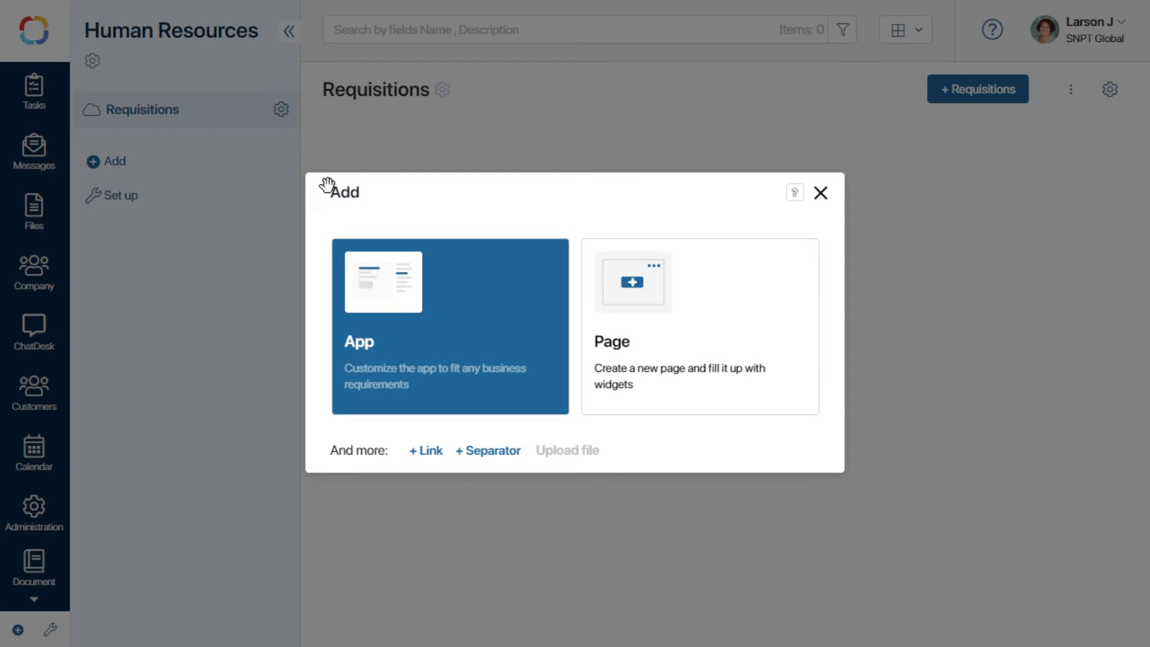
pyautogui.click(418, 311)
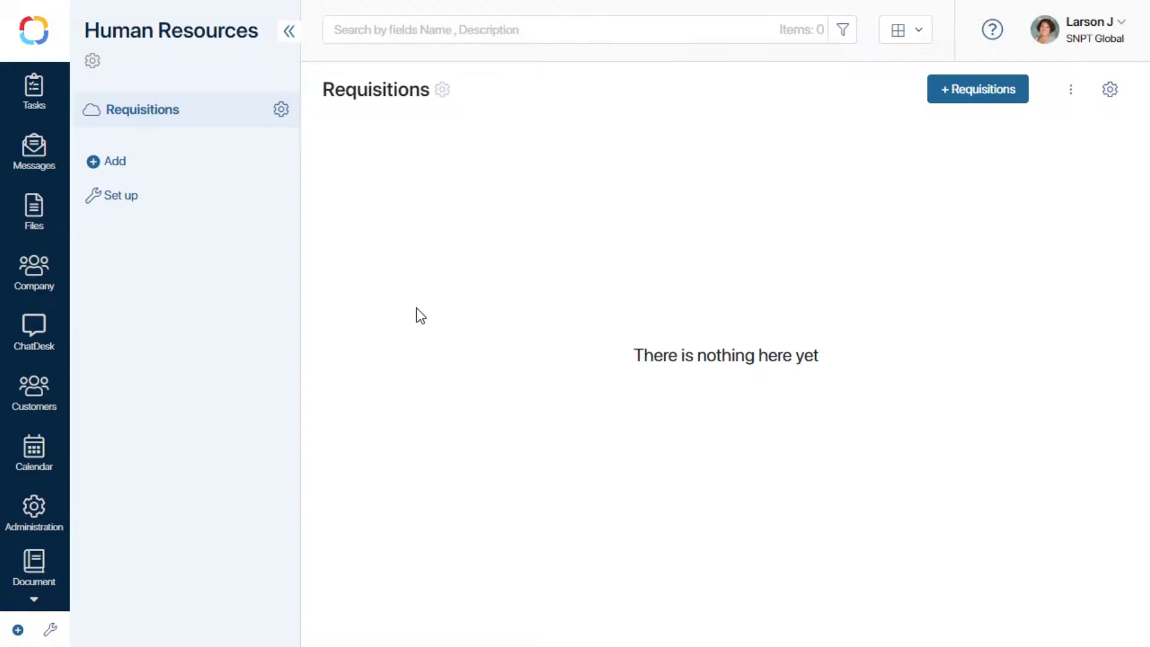
pyautogui.write('Candidates')
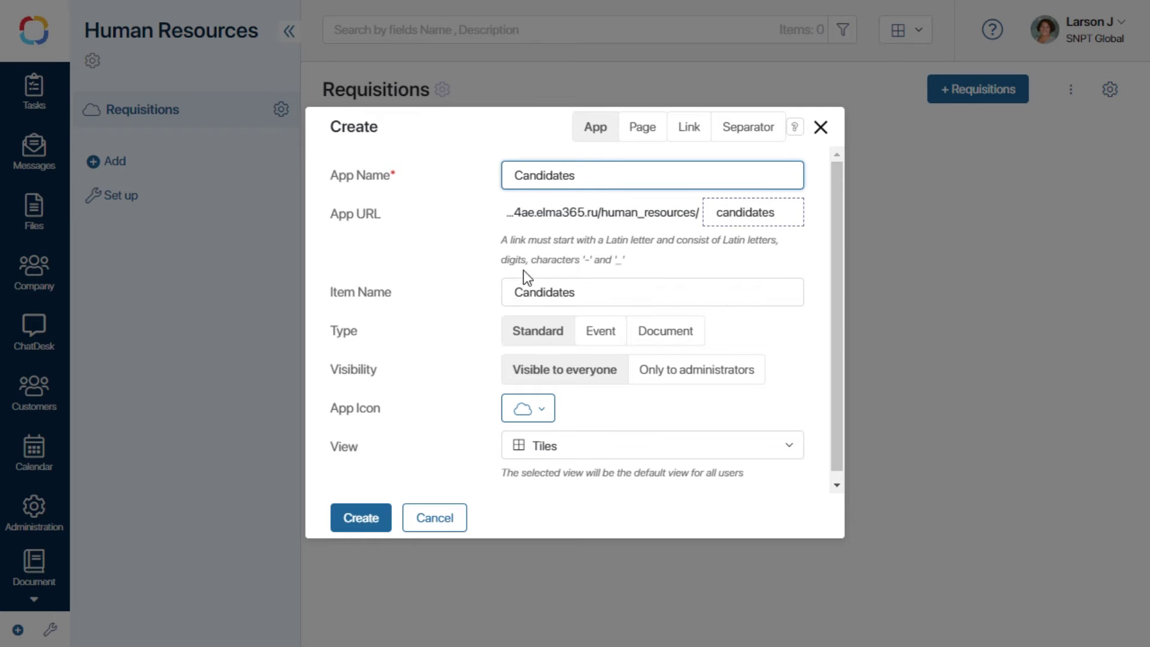
pyautogui.click(670, 335)
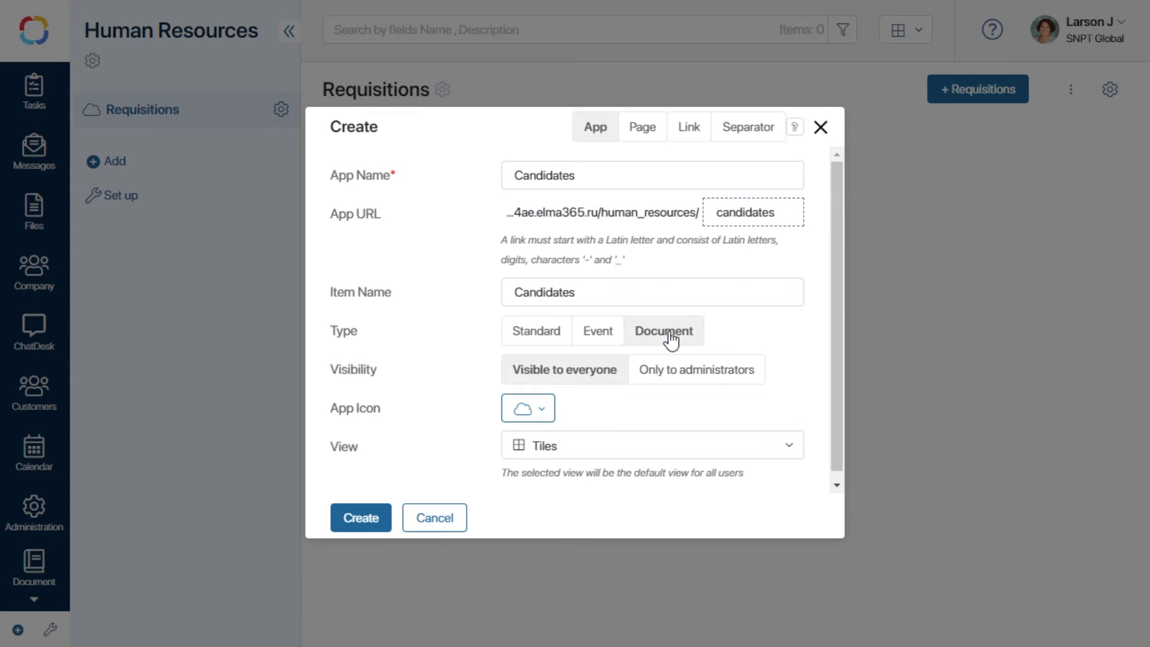
pyautogui.click(361, 520)
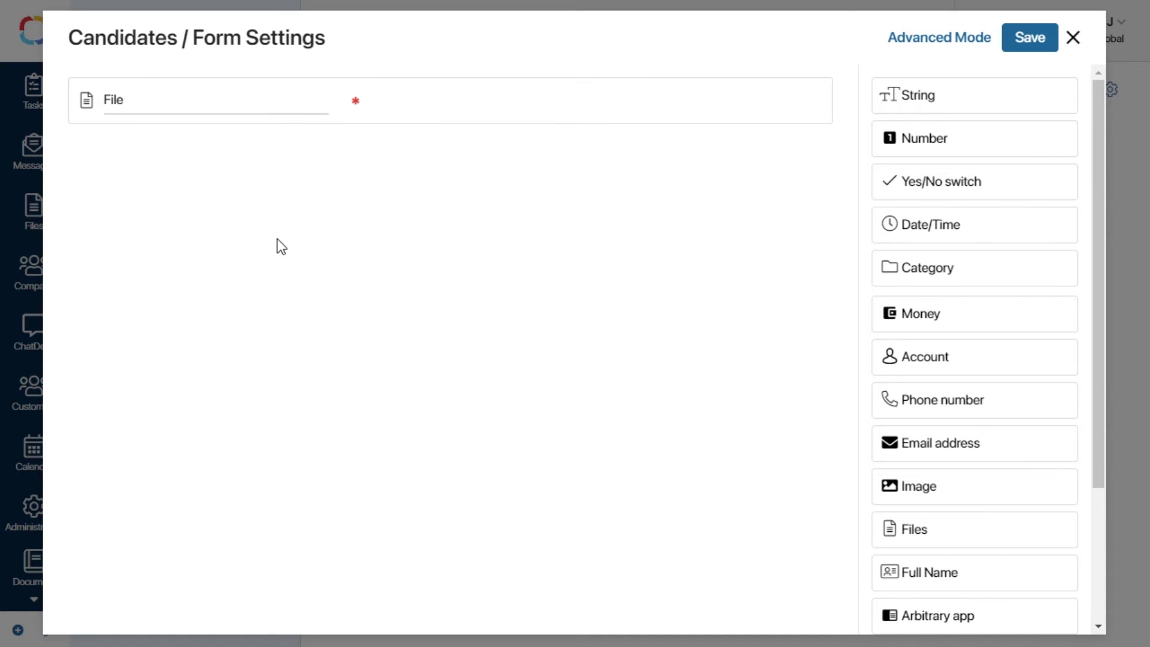
# Rename the File field of the Candidates form to CV.
pyautogui.click(123, 109)
pyautogui.hotkey('shift', 'Left')
pyautogui.hotkey('shift', 'Left')
pyautogui.hotkey('shift', 'Left')
pyautogui.hotkey('shift', 'Left')
pyautogui.write('CV')
pyautogui.click(221, 279)
# Add Full Name and Phone number fields below CV, making both required and enabling search and sort for them.
pyautogui.moveTo(978, 572); pyautogui.dragTo(324, 222)
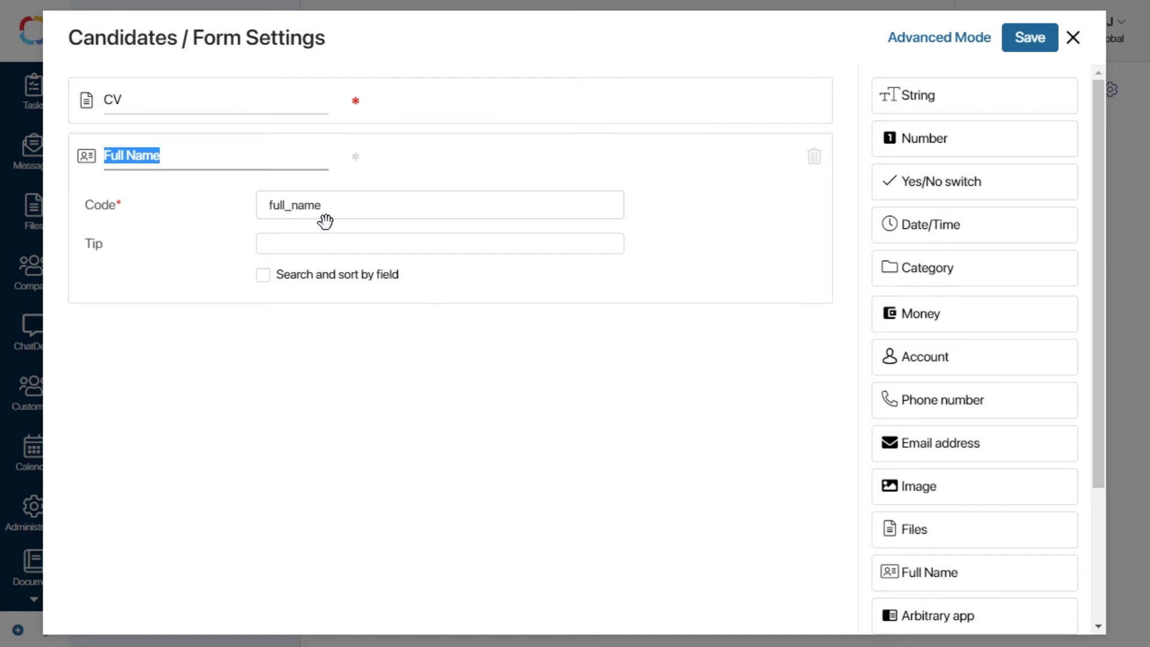
pyautogui.moveTo(1016, 400); pyautogui.dragTo(363, 231)
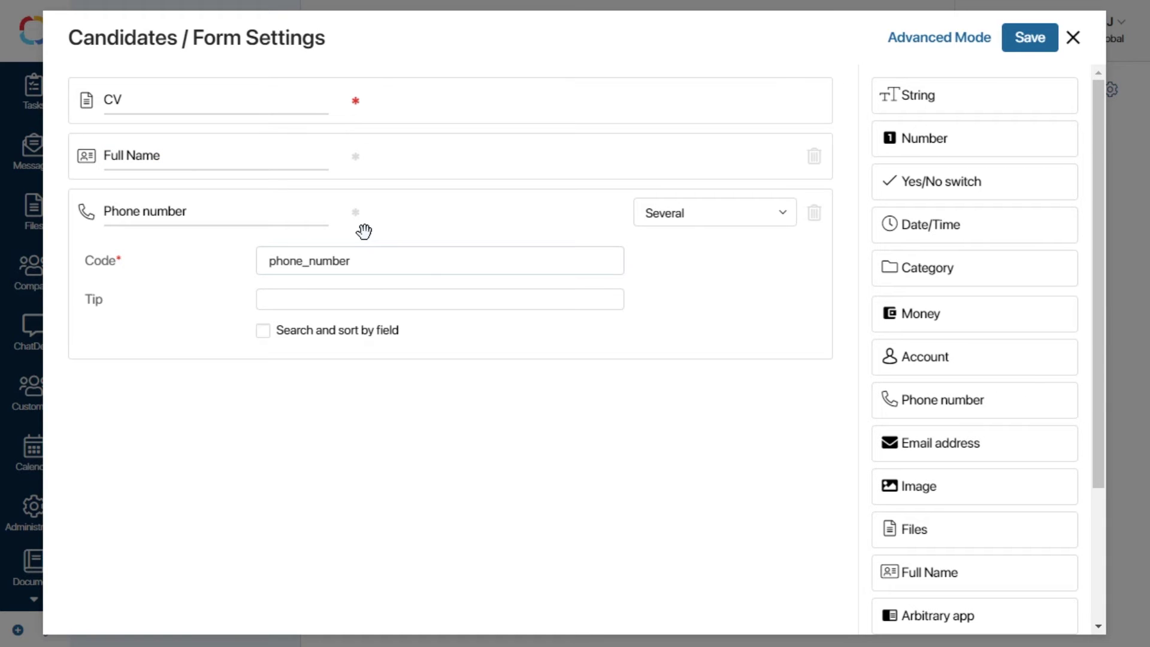
pyautogui.click(356, 213)
pyautogui.click(262, 331)
pyautogui.click(355, 156)
pyautogui.click(263, 275)
# Add a Link field named Link to CV below the Phone number field.
pyautogui.scroll(-3, 980, 382)
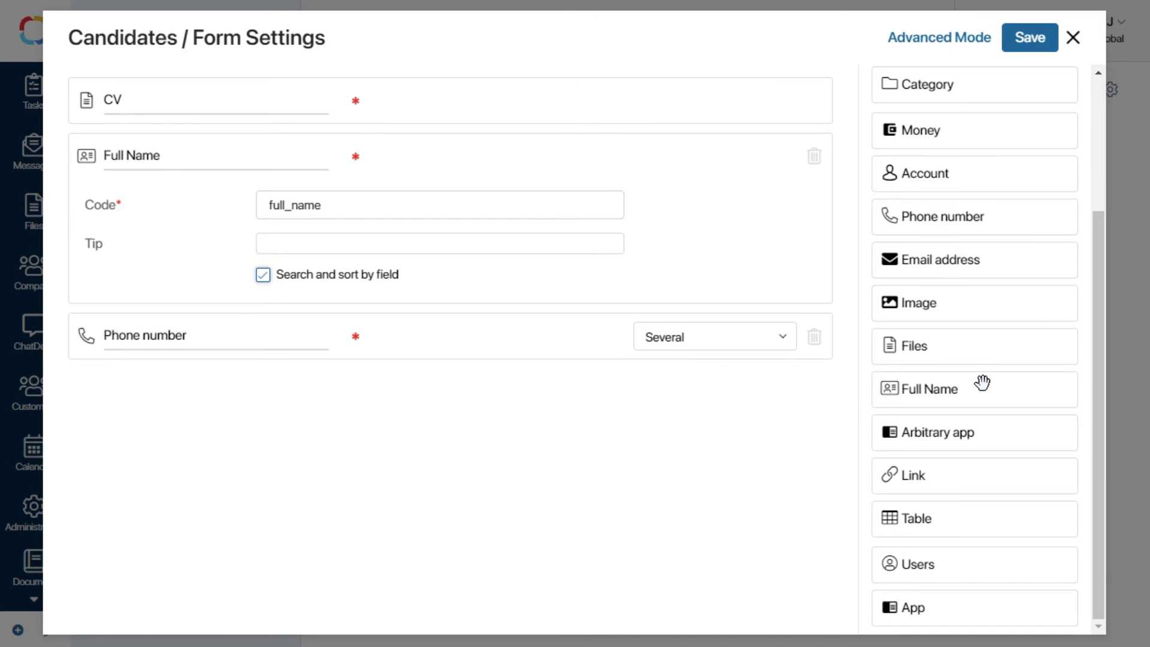
pyautogui.moveTo(948, 475); pyautogui.dragTo(241, 487)
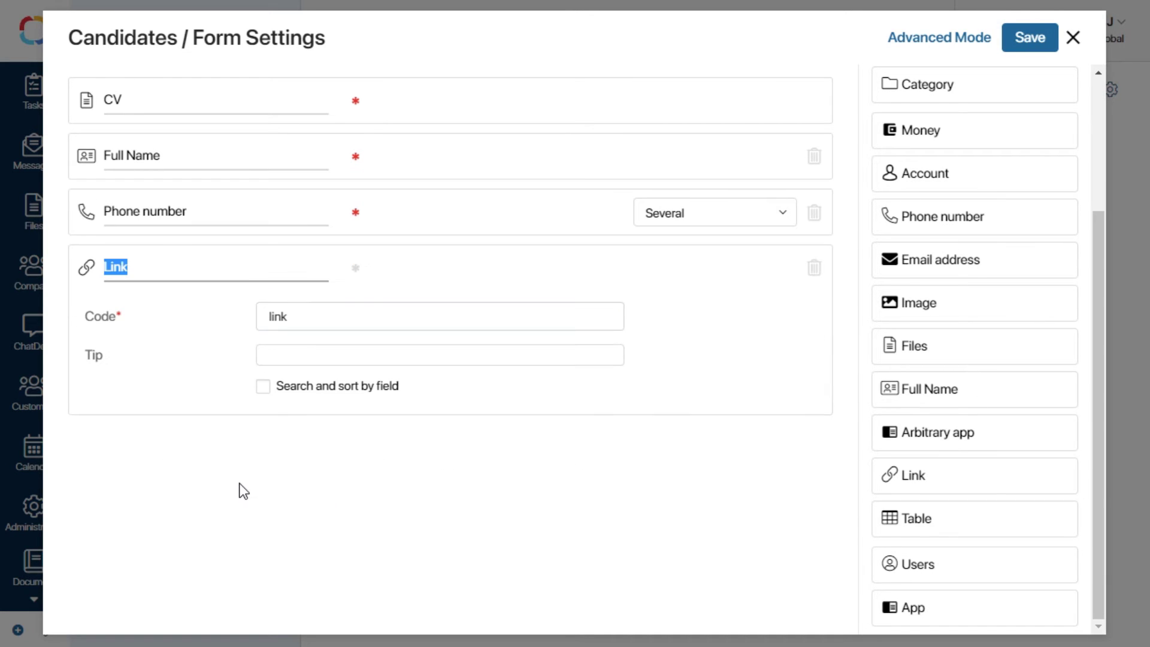
pyautogui.write('Link to CV')
# Add Text-type string fields Feedback from HR and Feedback from Manager, with a single-file field named Assessment test between them.
pyautogui.scroll(3, 980, 326)
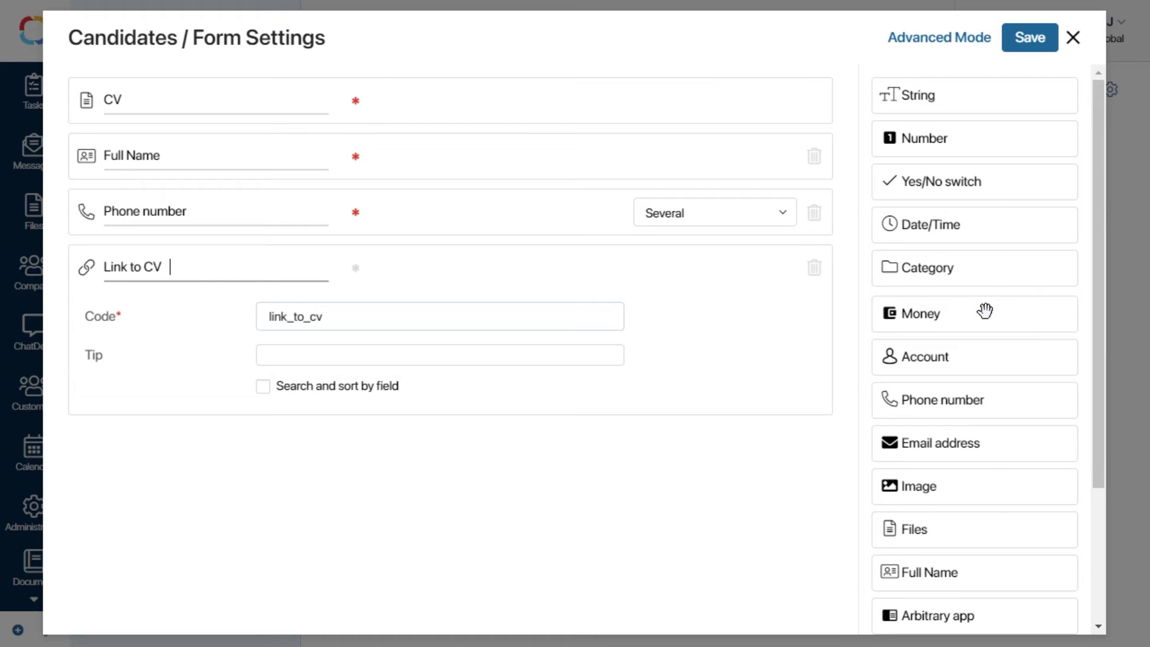
pyautogui.moveTo(962, 95); pyautogui.dragTo(292, 486)
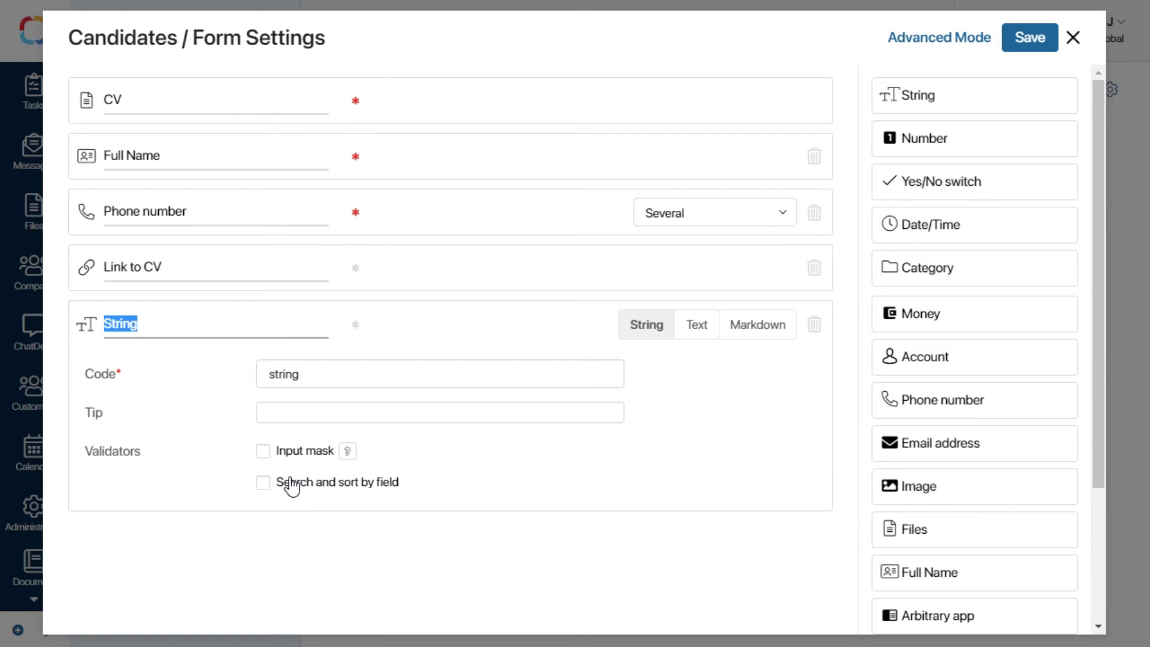
pyautogui.click(698, 332)
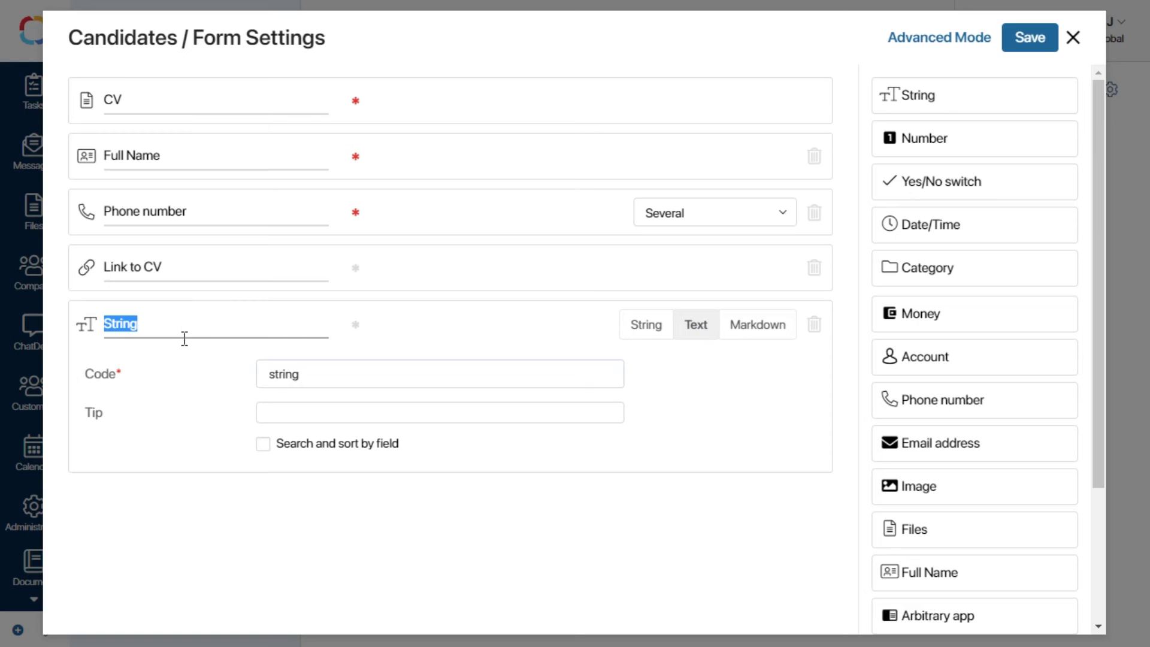
pyautogui.write('Feedback from HR')
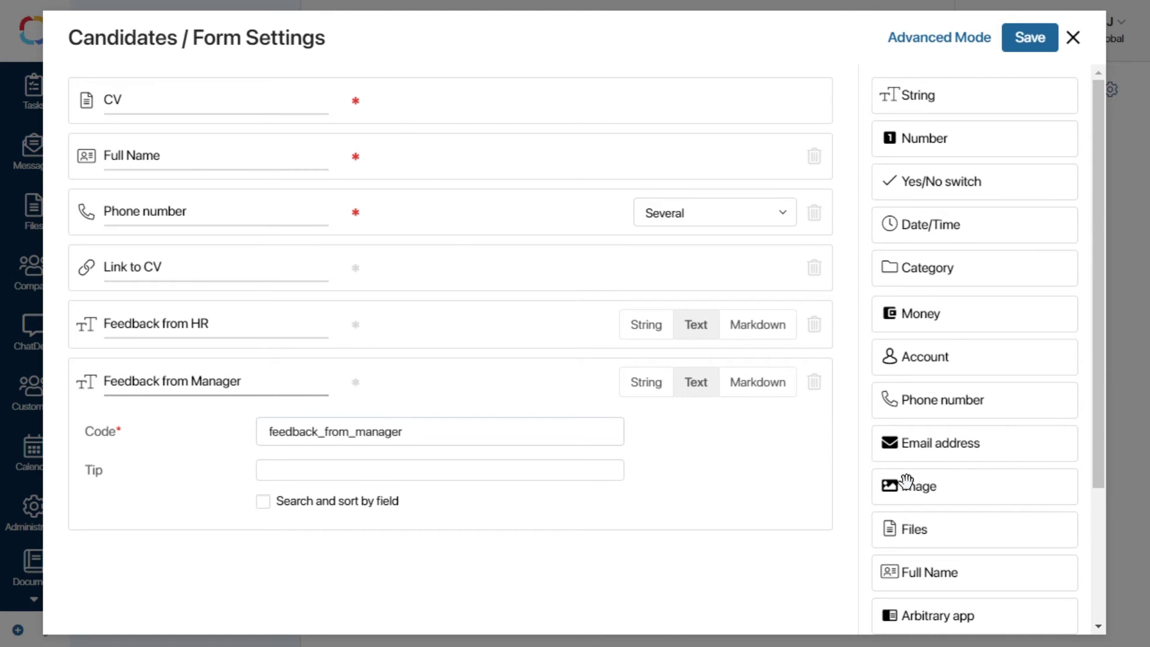
pyautogui.moveTo(952, 528); pyautogui.dragTo(312, 381)
pyautogui.write('Assessment test')
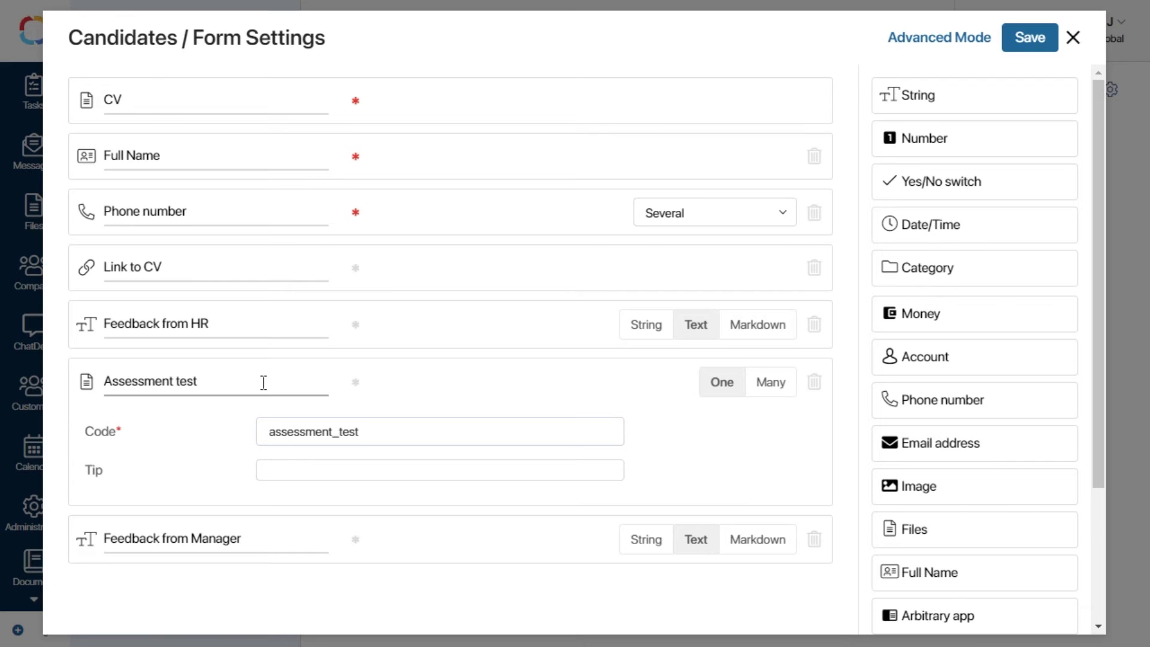
# Add a required App field named Requisition at the end, linked to the Requisitions app, with search and sort enabled.
pyautogui.scroll(-3, 949, 419)
pyautogui.moveTo(915, 607); pyautogui.dragTo(213, 595)
pyautogui.scroll(-1, 174, 517)
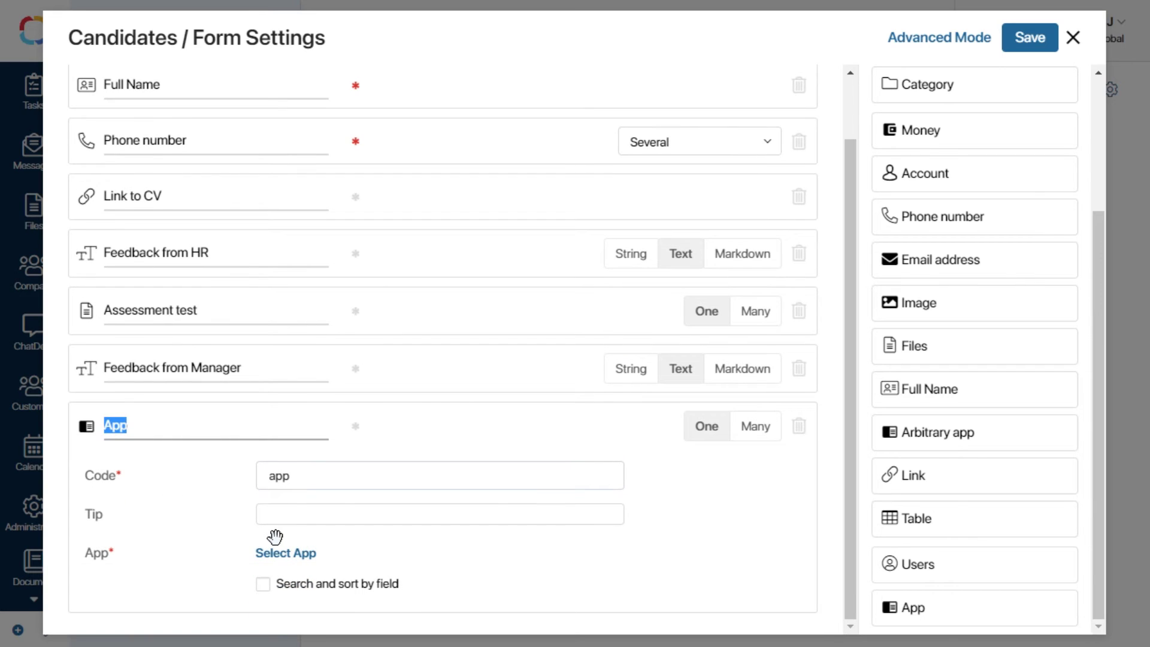
pyautogui.write('Requisition')
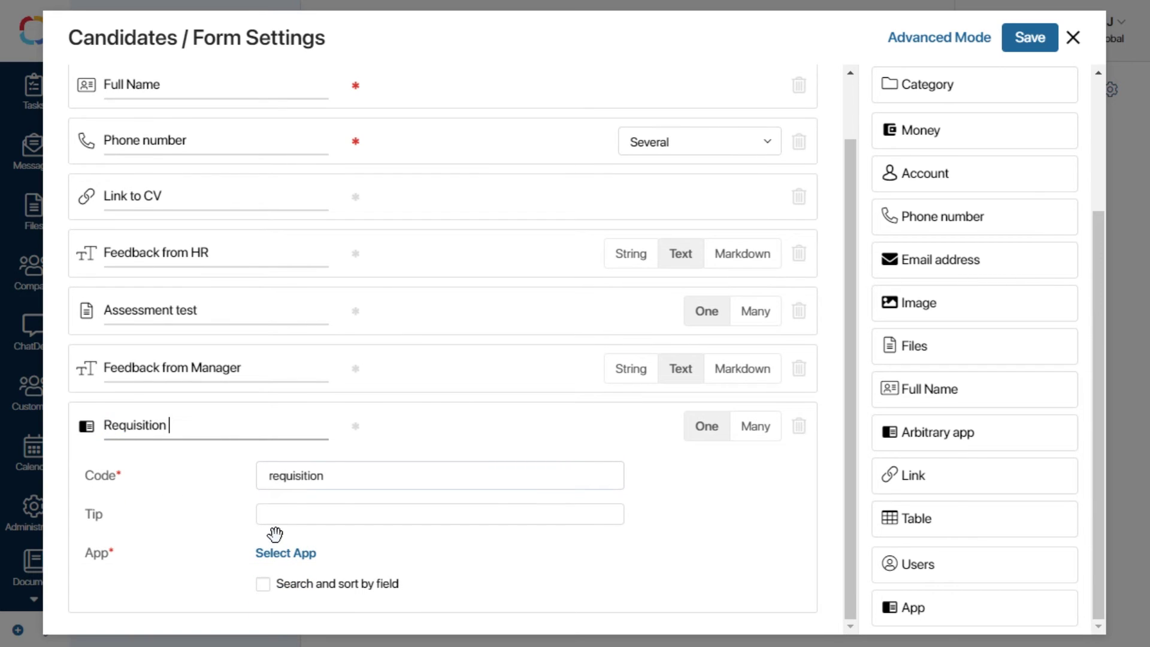
pyautogui.click(293, 554)
pyautogui.click(417, 192)
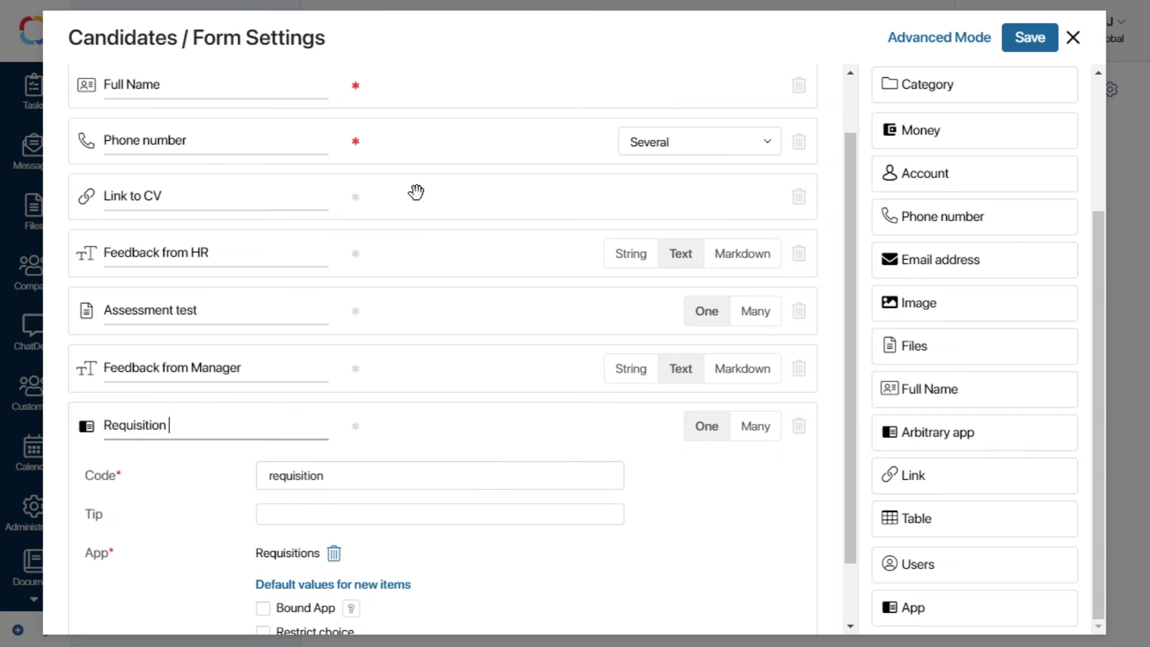
pyautogui.click(206, 474)
pyautogui.scroll(-1, 360, 439)
pyautogui.click(263, 583)
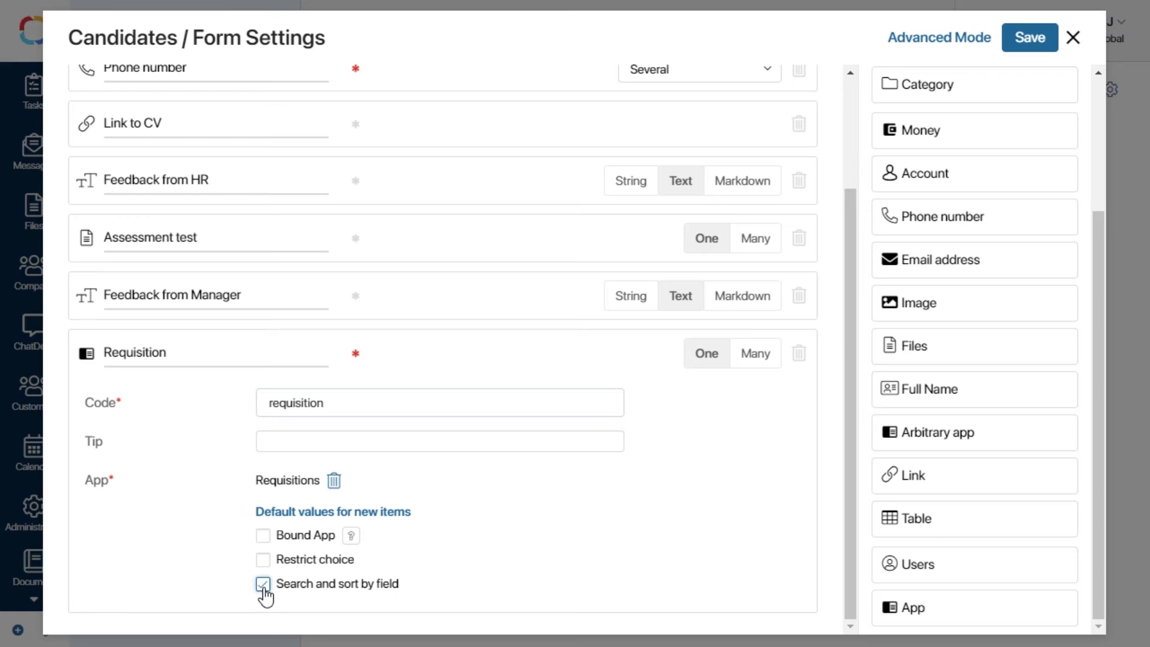
# Switch to advanced mode and add CV, Full Name, Phone number, Link to CV and a read-only Requisition to the Create form.
pyautogui.click(918, 38)
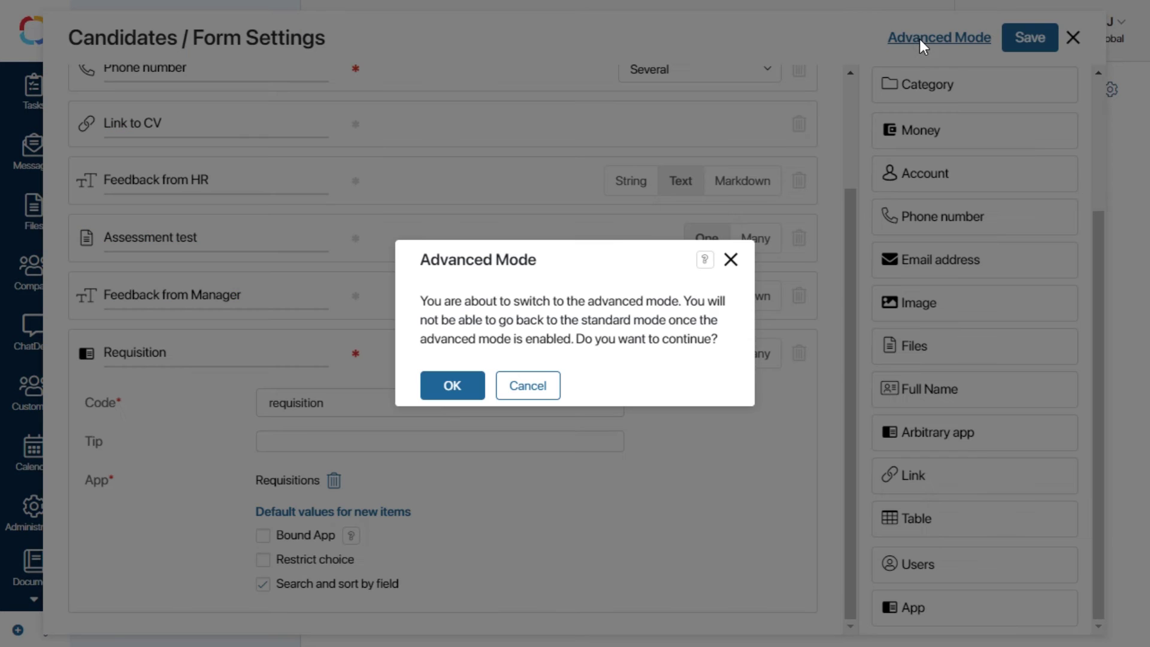
pyautogui.click(454, 385)
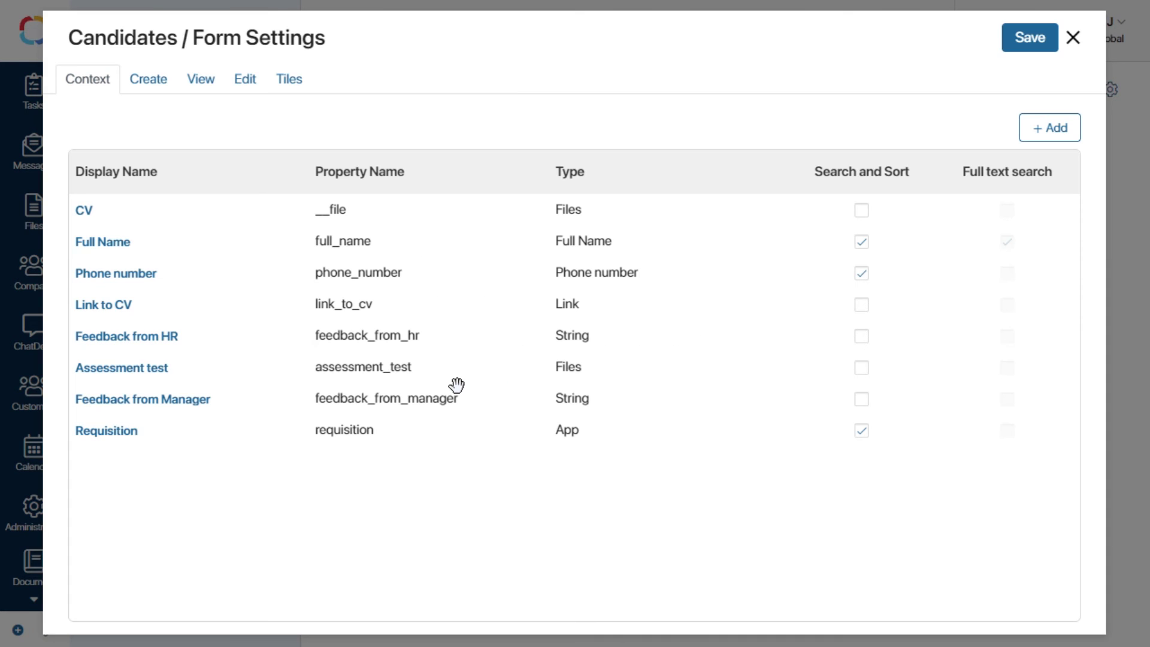
pyautogui.click(150, 85)
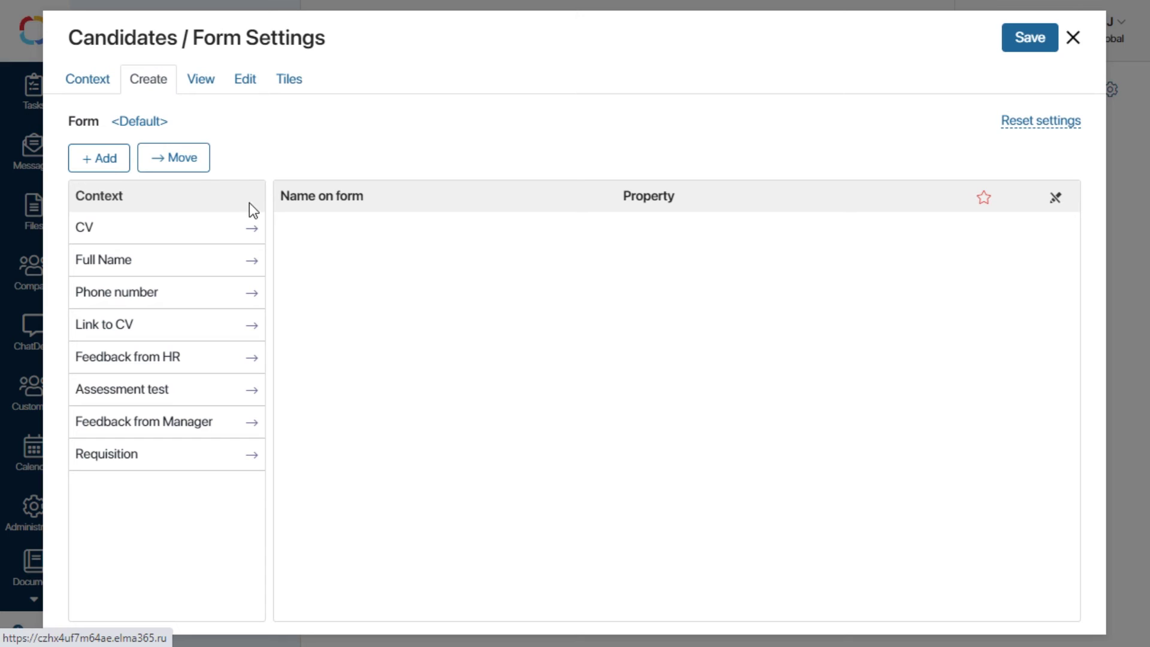
pyautogui.click(253, 265)
pyautogui.click(253, 296)
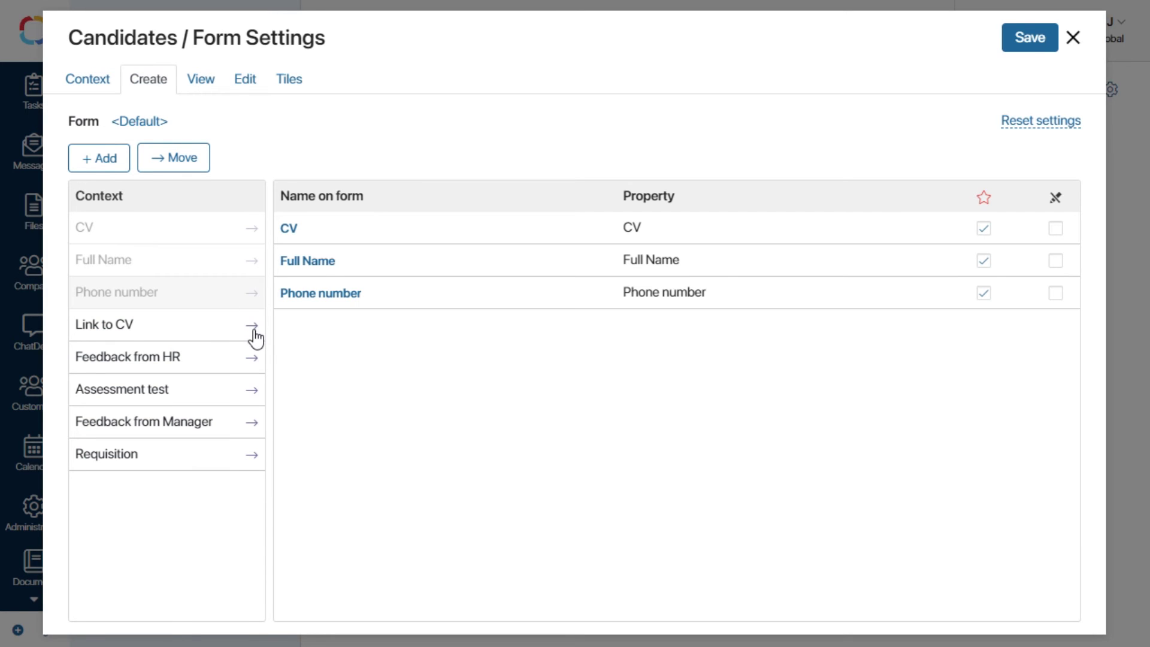
pyautogui.click(253, 329)
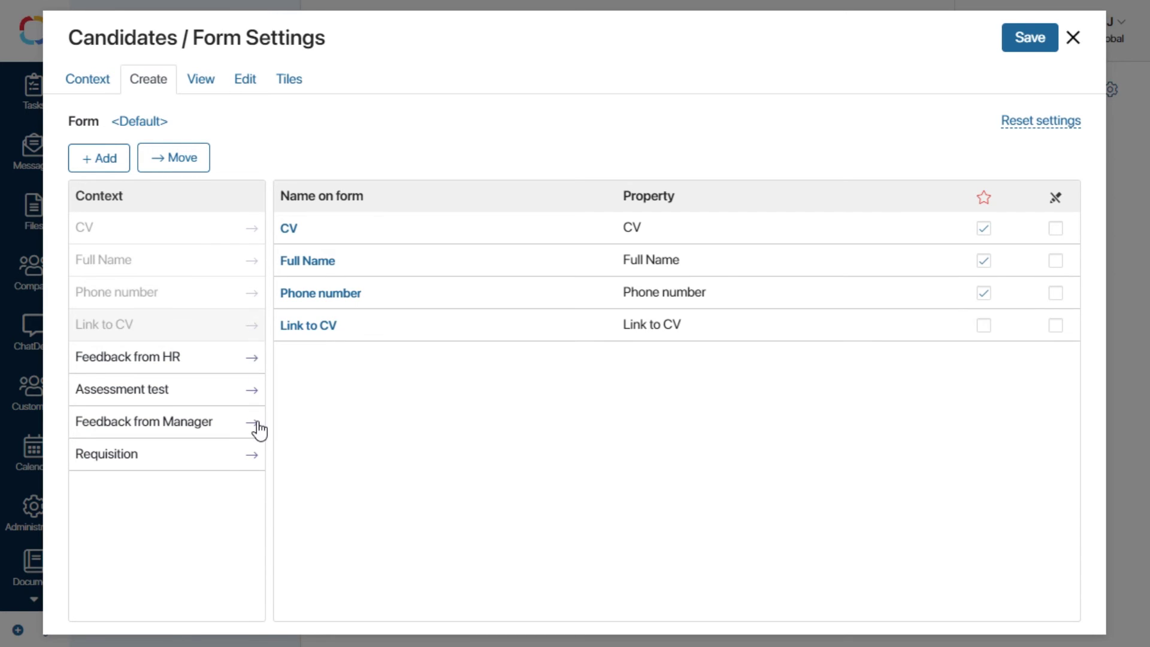
pyautogui.click(254, 457)
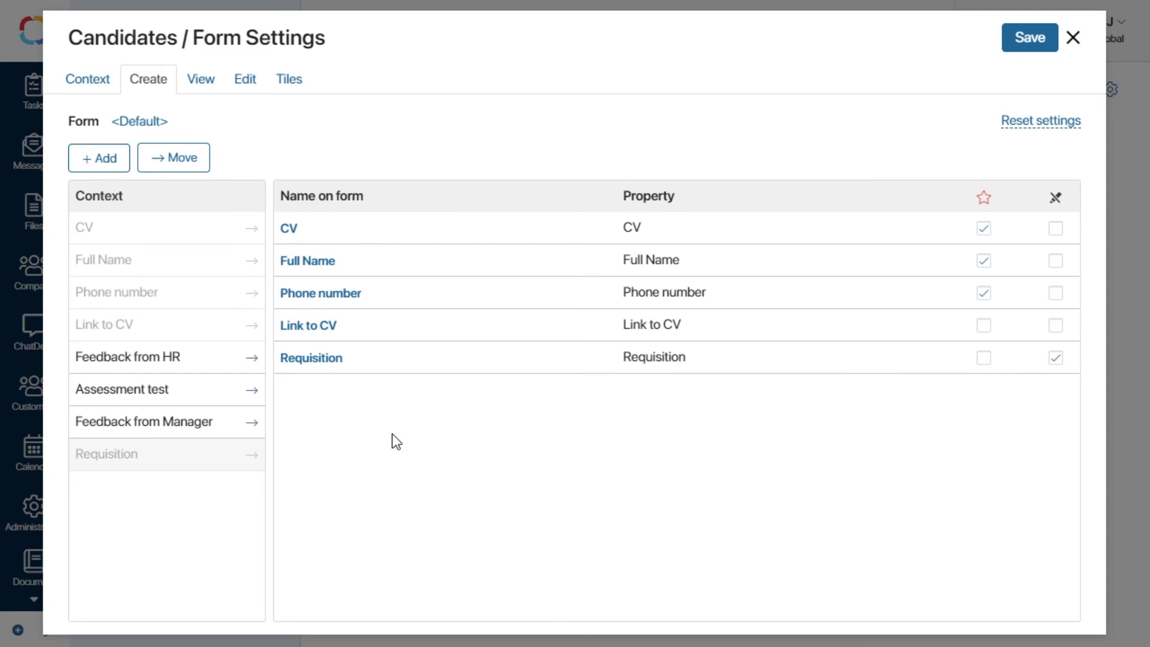
# Add CV, Full Name, Phone number, Link to CV, Feedback from HR, Assessment test and Feedback from Manager to the View form.
pyautogui.click(204, 83)
pyautogui.click(239, 230)
pyautogui.click(240, 261)
pyautogui.click(240, 293)
pyautogui.click(239, 326)
pyautogui.click(239, 358)
pyautogui.click(240, 389)
pyautogui.click(239, 422)
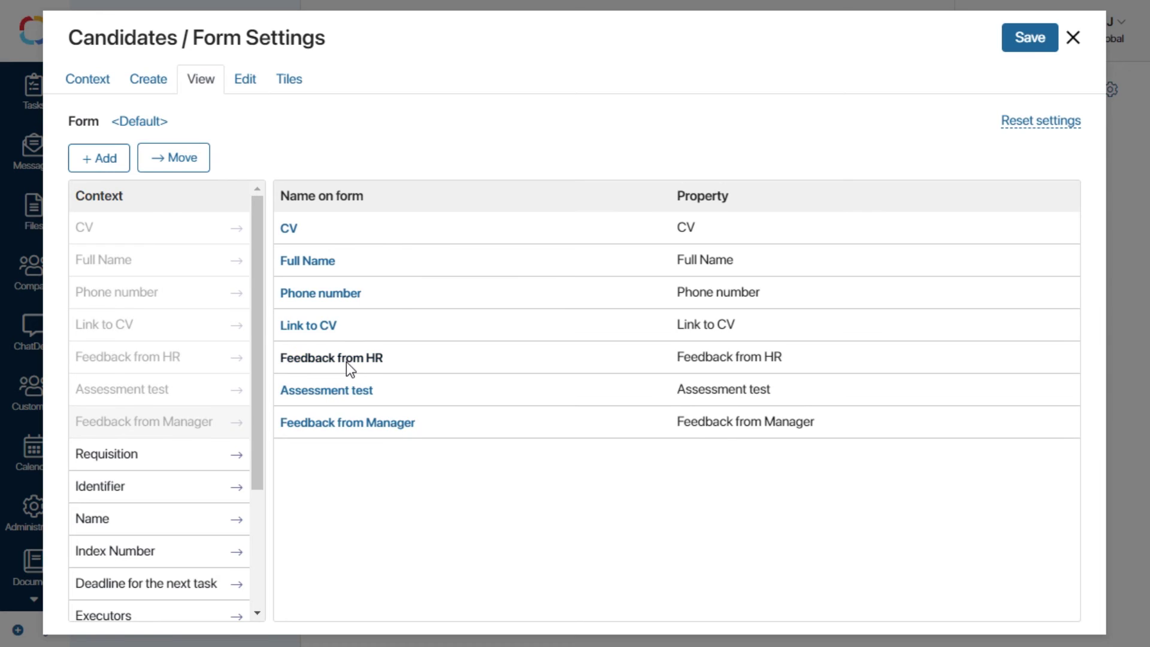
# Hide Feedback from HR, Assessment test, Feedback from Manager and Link to CV on the View form when empty, and save the form settings.
pyautogui.click(346, 362)
pyautogui.click(328, 340)
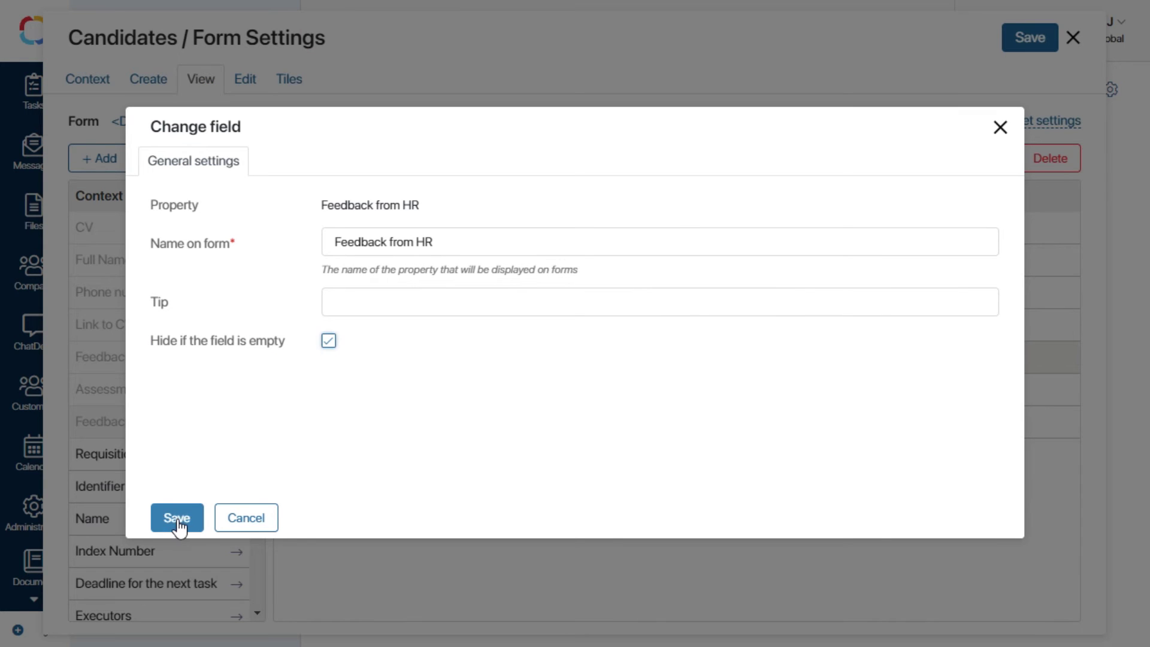
pyautogui.click(178, 519)
pyautogui.click(317, 388)
pyautogui.click(328, 340)
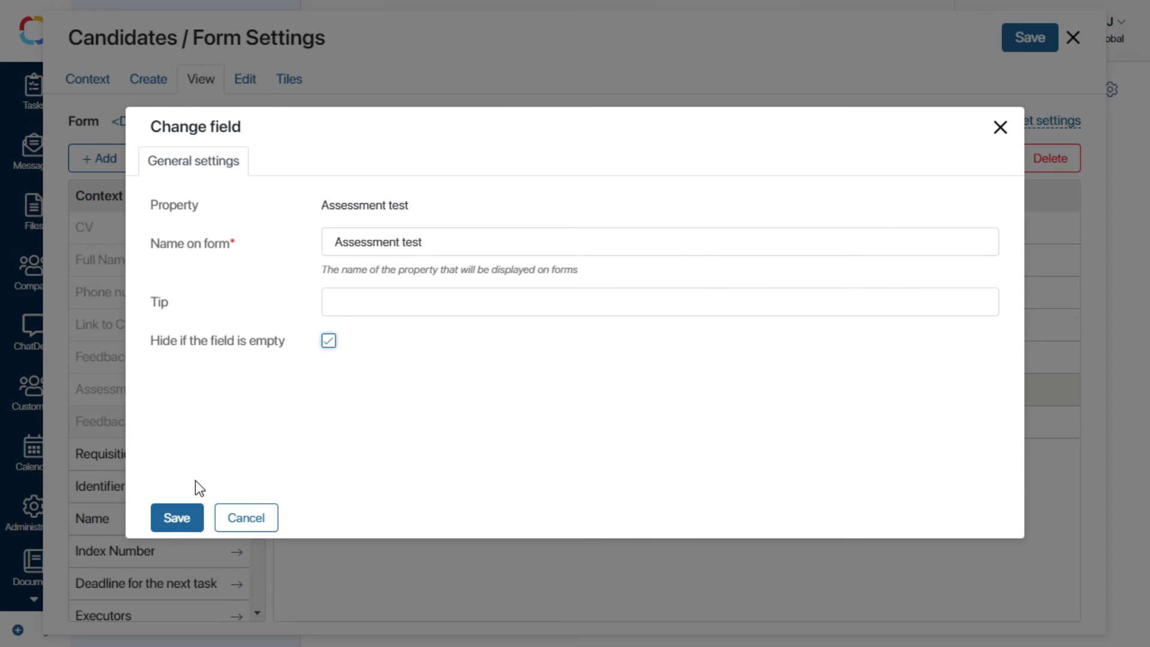
pyautogui.click(177, 517)
pyautogui.click(316, 423)
pyautogui.click(328, 340)
pyautogui.click(177, 518)
pyautogui.click(322, 329)
pyautogui.click(328, 340)
pyautogui.click(175, 519)
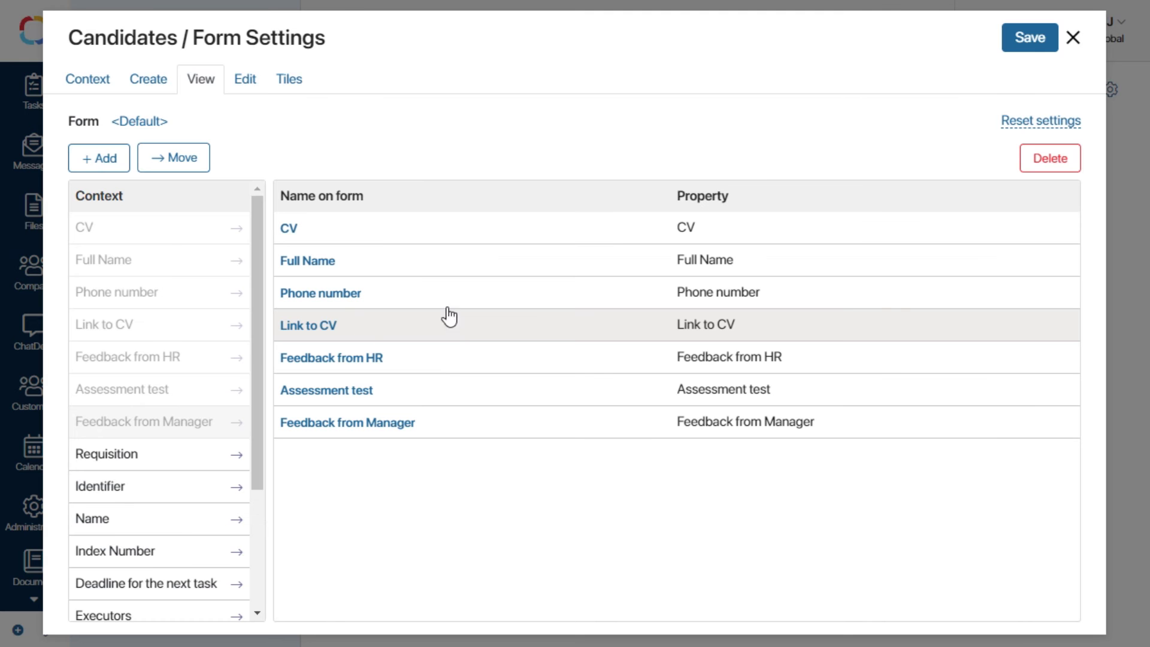
pyautogui.click(1033, 41)
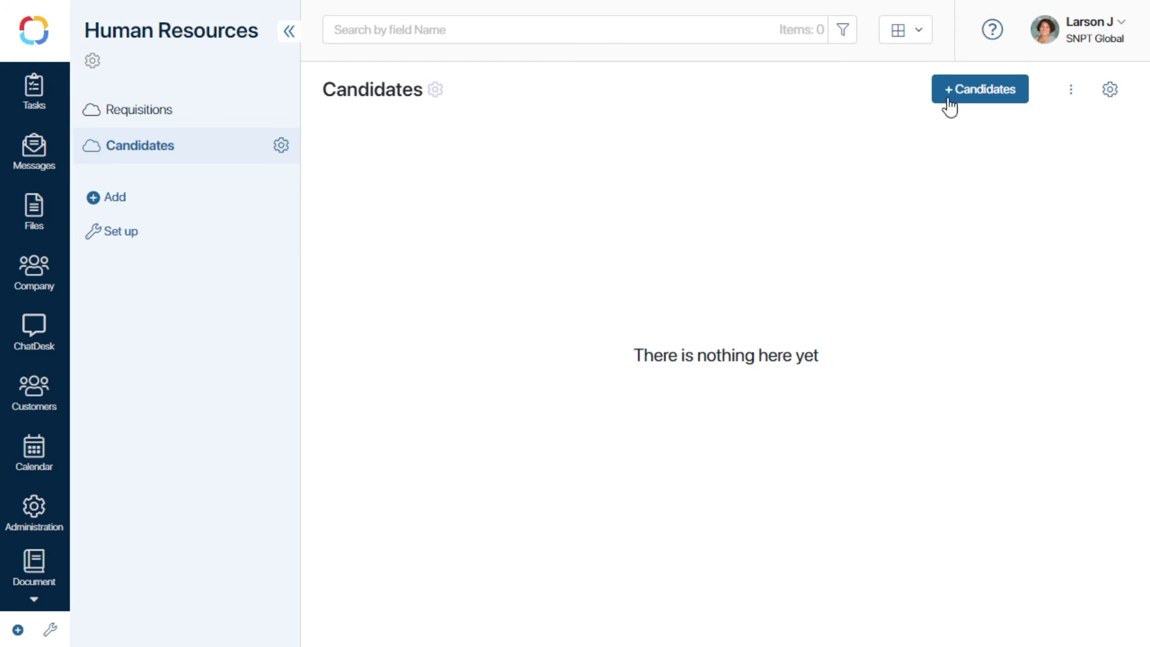
# On the Candidates Create form, stop showing the button that lets users add new items for the Requisition field.
pyautogui.click(963, 90)
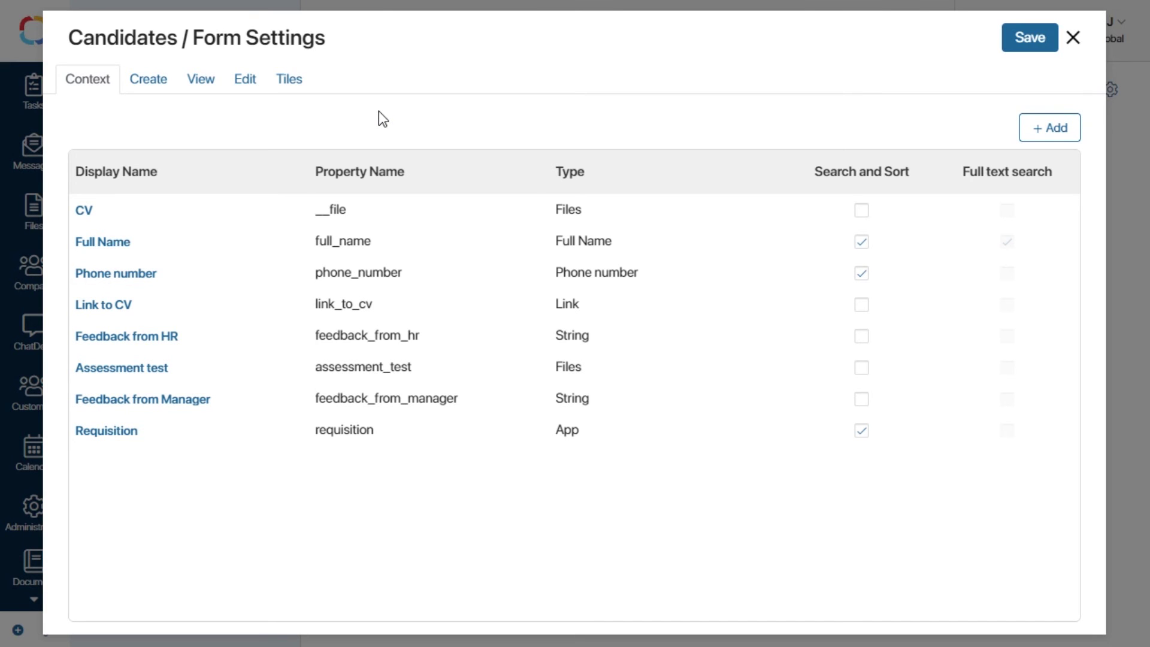
pyautogui.click(147, 84)
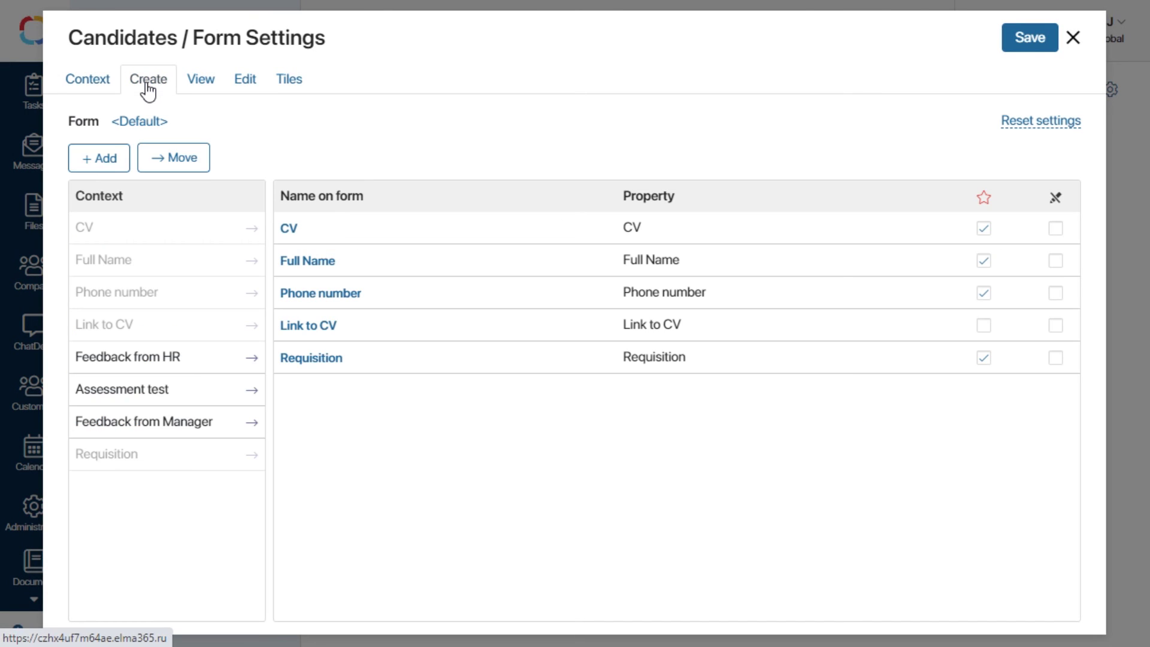
pyautogui.click(312, 358)
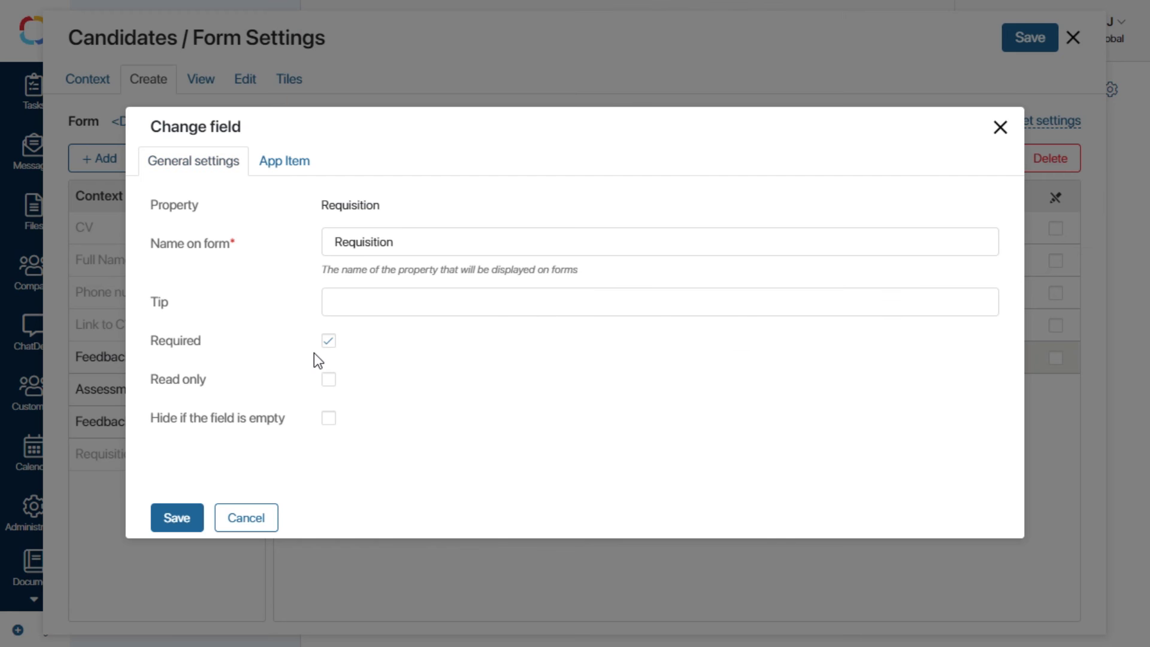
pyautogui.click(288, 170)
pyautogui.click(157, 225)
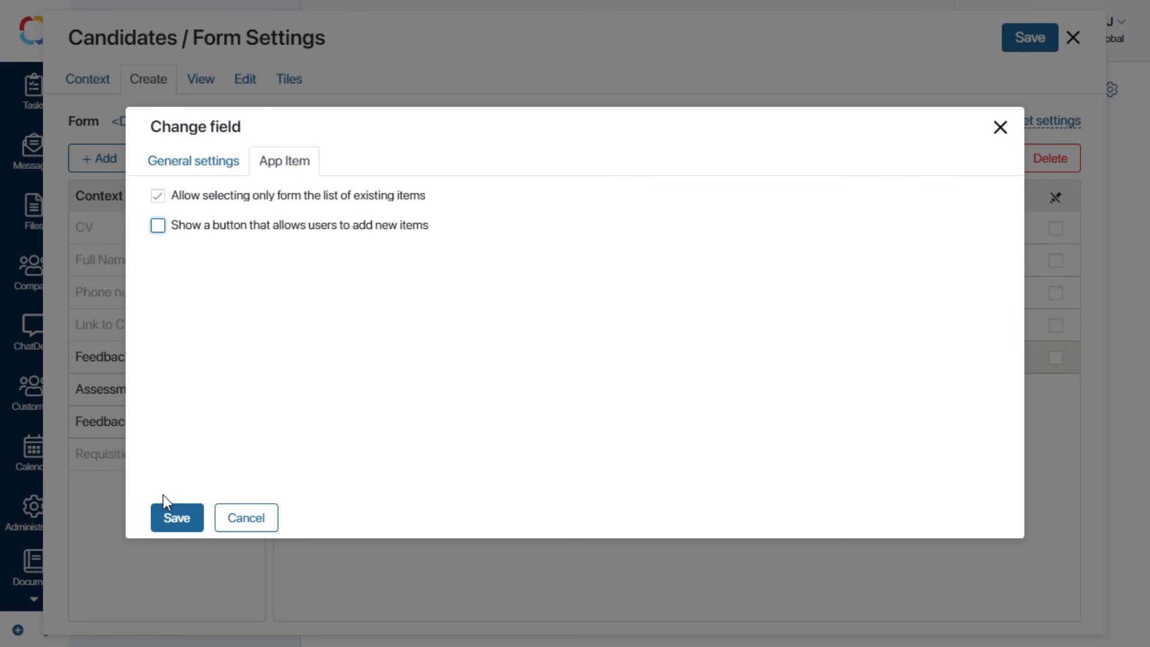
pyautogui.click(170, 519)
# On the View form, turn off the Requisition field's option to show a button for adding new items.
pyautogui.click(200, 79)
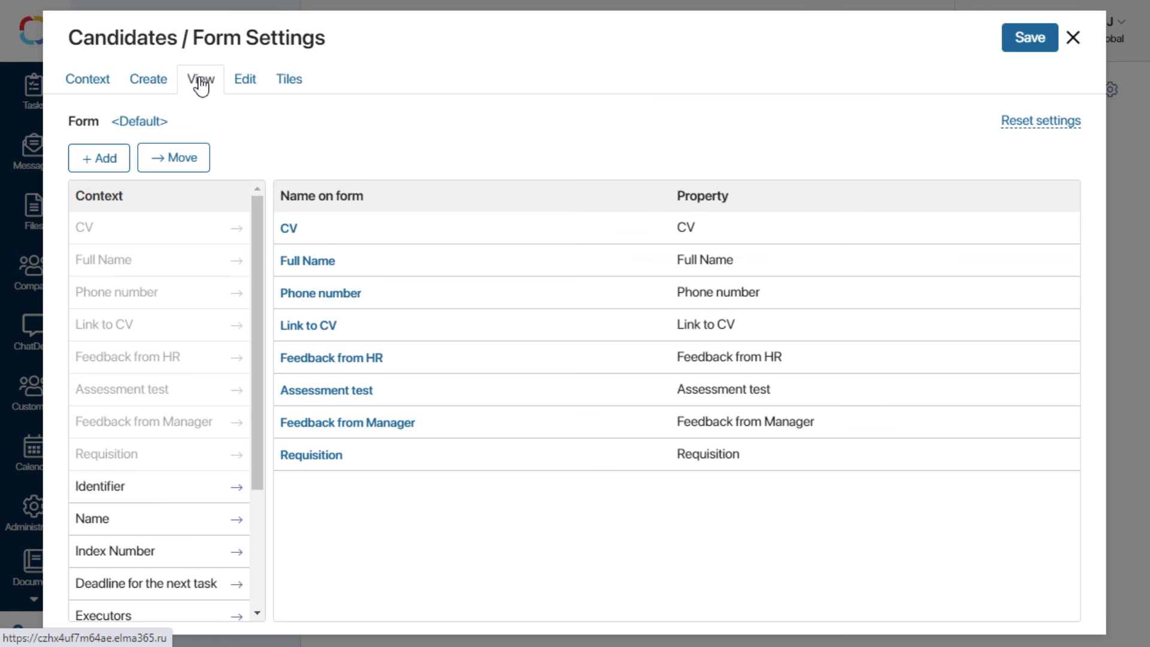
pyautogui.click(311, 461)
pyautogui.click(361, 161)
pyautogui.click(159, 196)
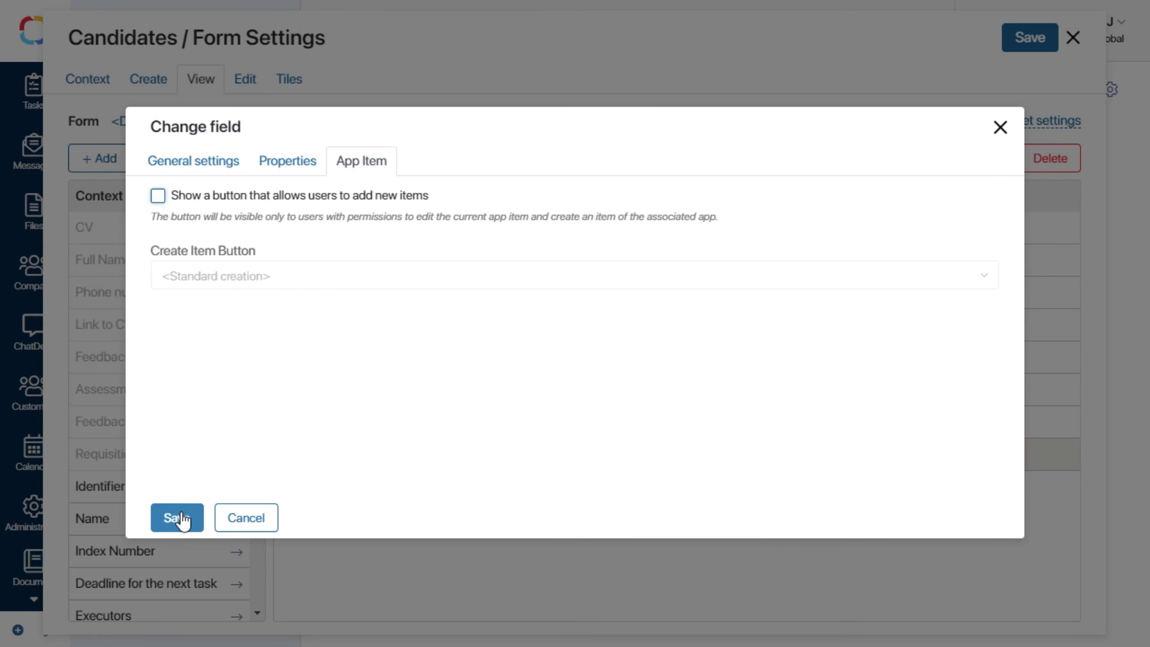
pyautogui.click(173, 518)
# Disable the add-new-items button for the Requisition field on the Edit form and save the Candidates form settings.
pyautogui.click(245, 83)
pyautogui.click(308, 389)
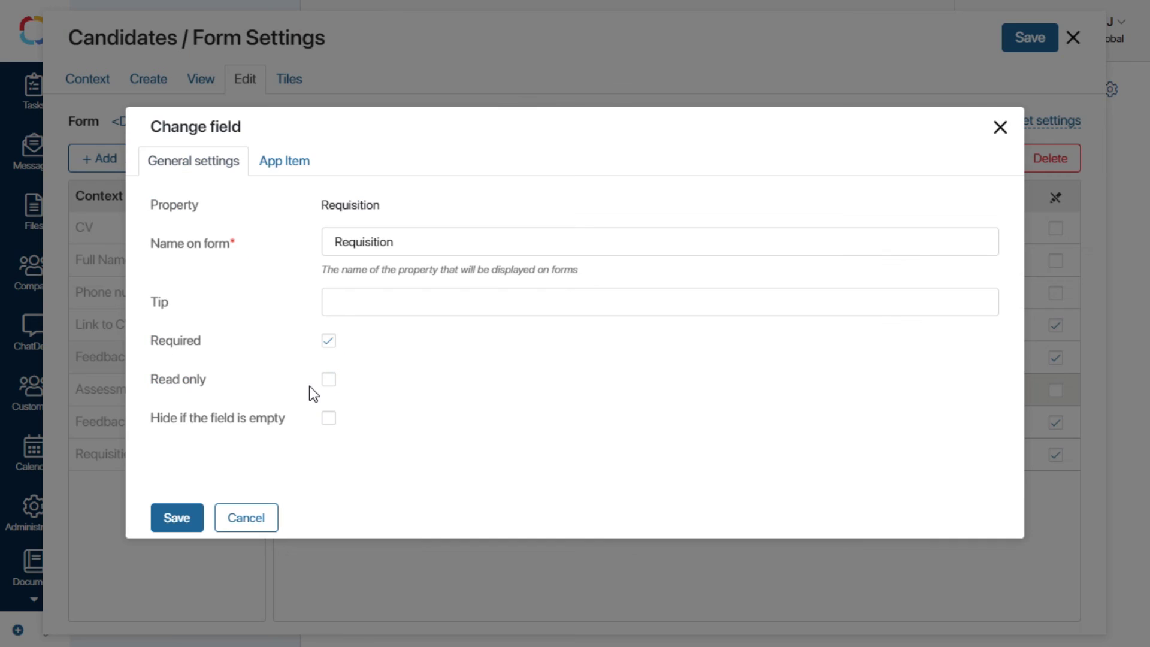
pyautogui.click(282, 170)
pyautogui.click(157, 225)
pyautogui.click(176, 517)
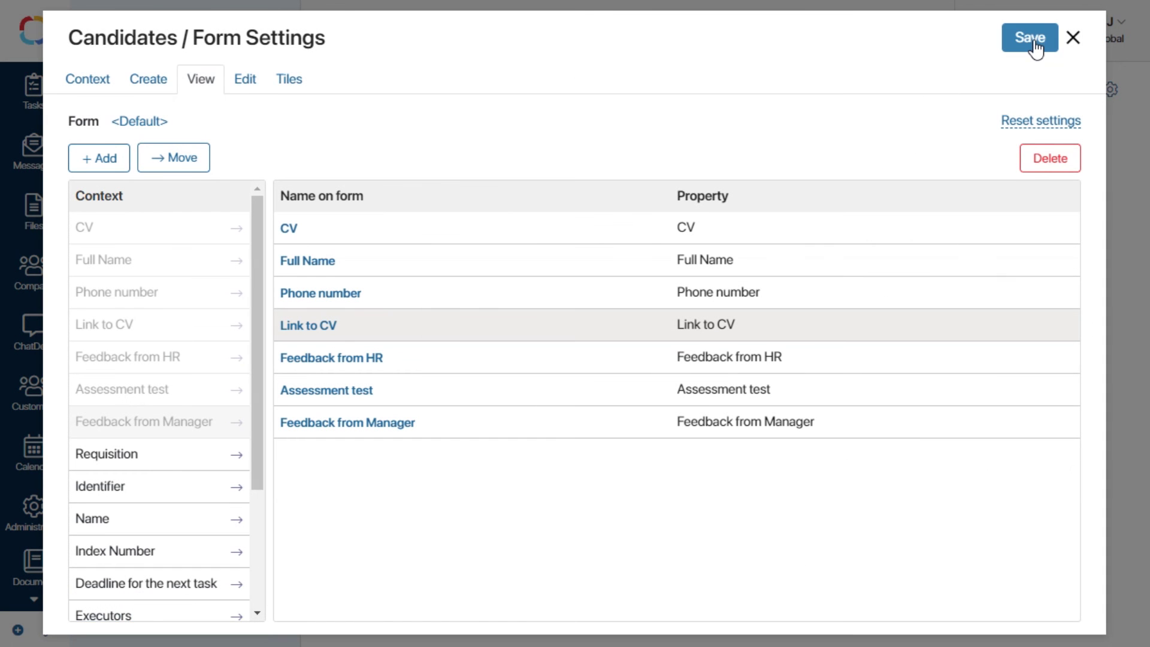
pyautogui.click(1030, 37)
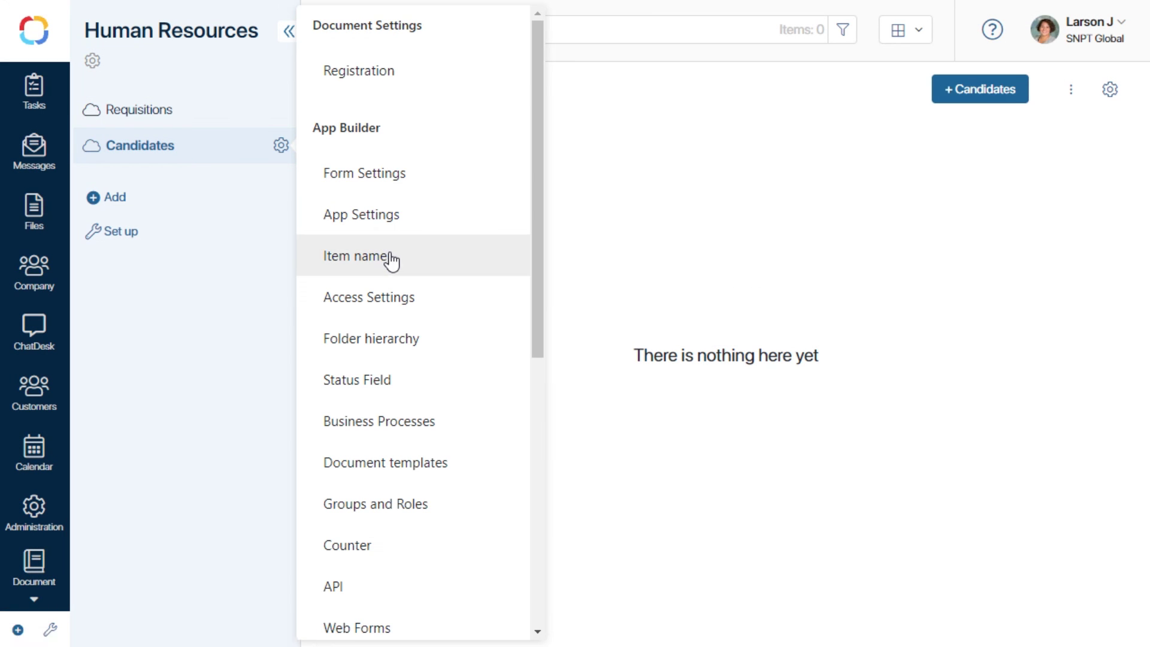
# Generate the Candidates item name from a template reading "Candidate {$full_name} applying for".
pyautogui.click(392, 258)
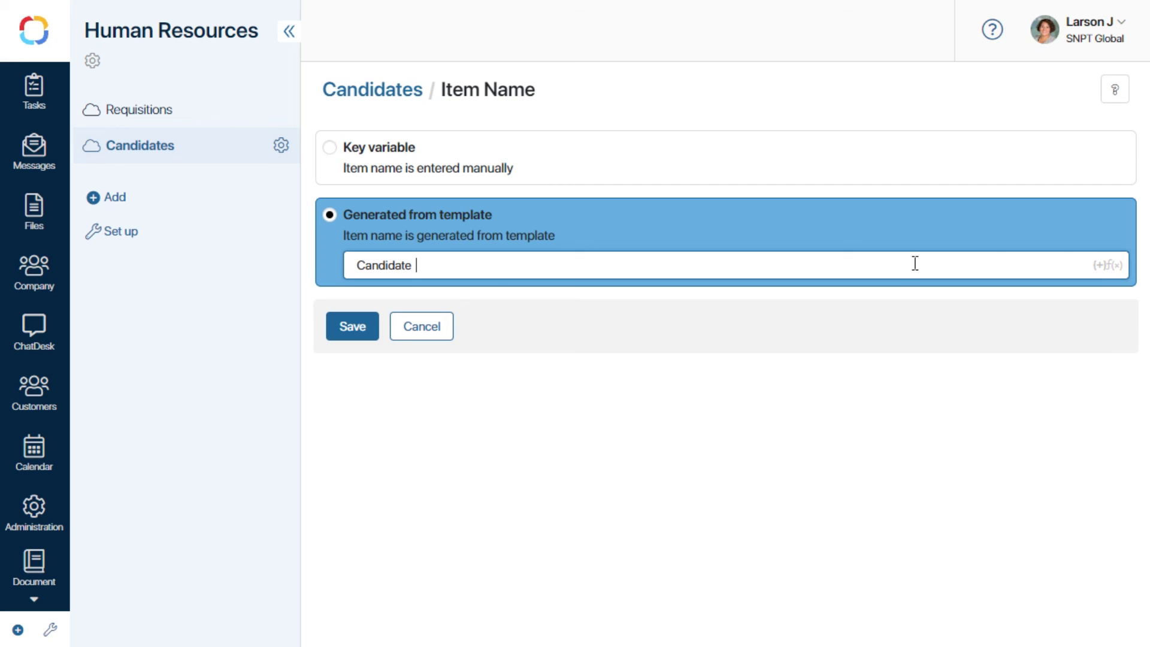
pyautogui.click(1098, 267)
pyautogui.click(932, 342)
pyautogui.click(516, 262)
pyautogui.write('applying for')
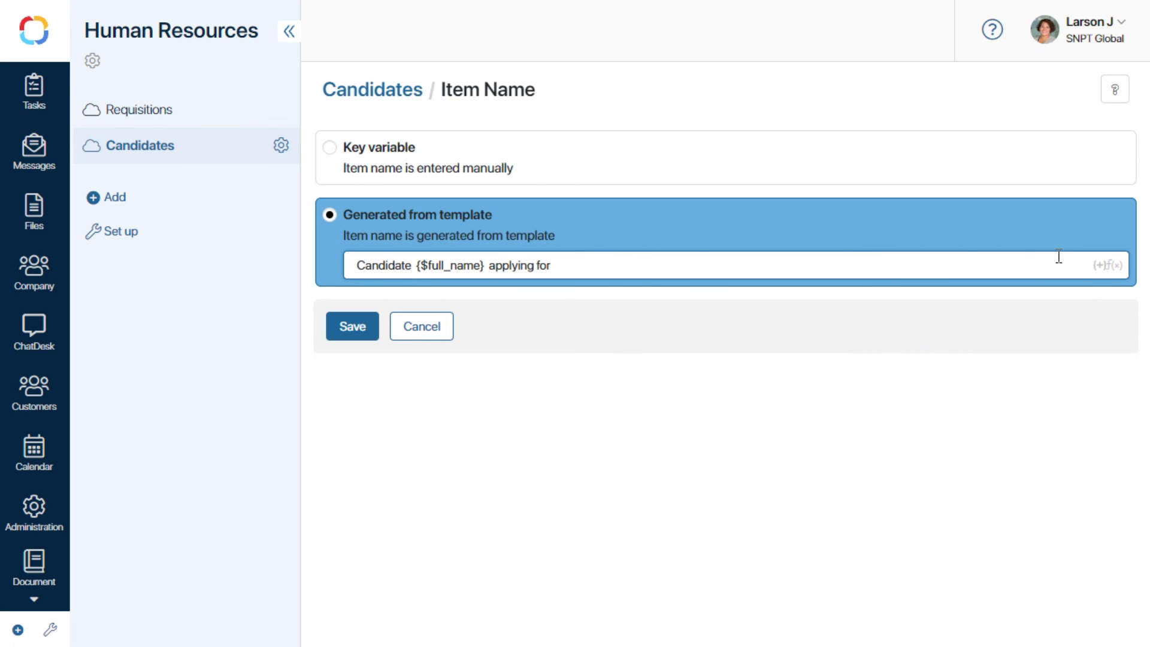
# Append a property of the linked Requisition after "applying for" in the item name template.
pyautogui.click(1105, 267)
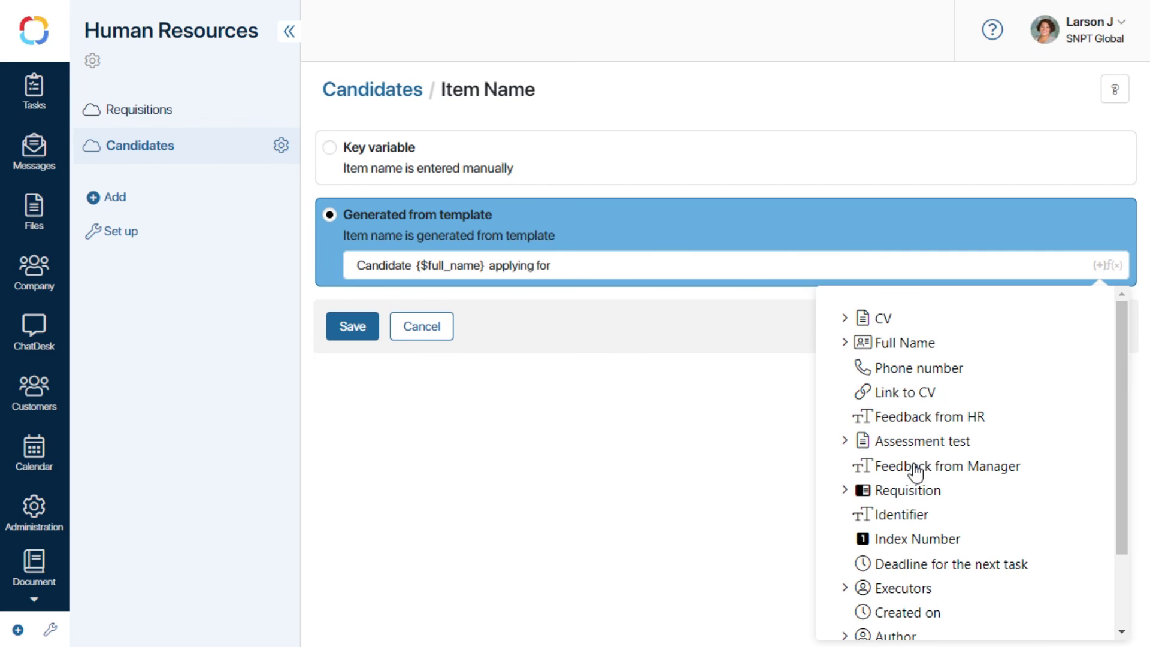
pyautogui.scroll(-3, 910, 515)
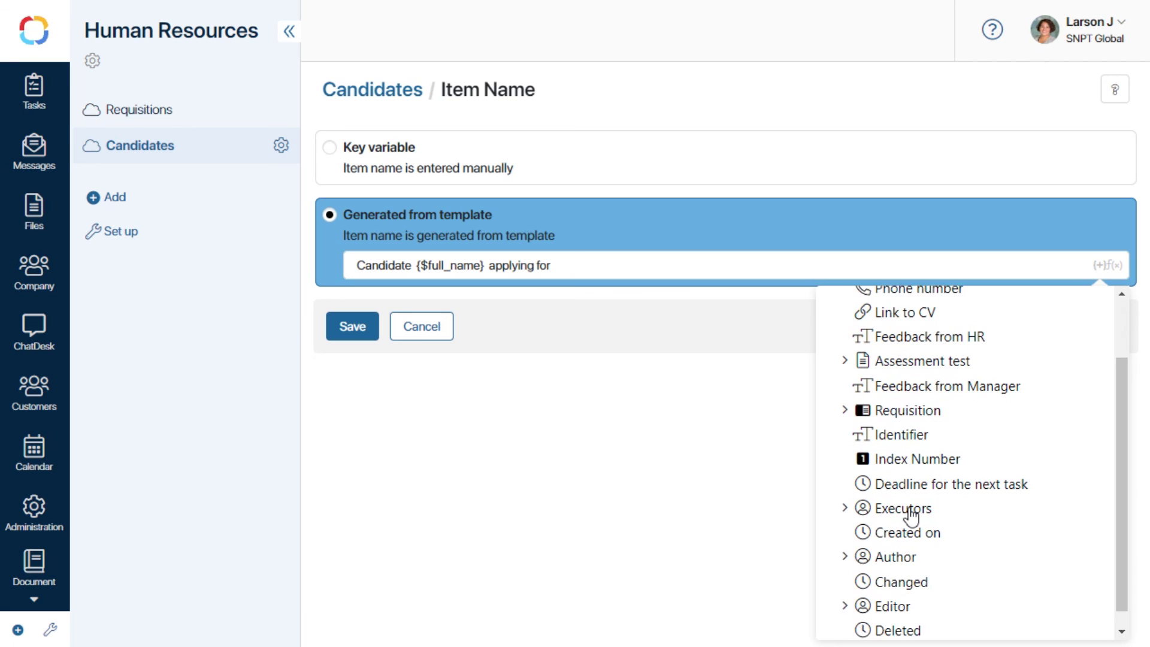
pyautogui.scroll(3, 910, 515)
pyautogui.click(858, 496)
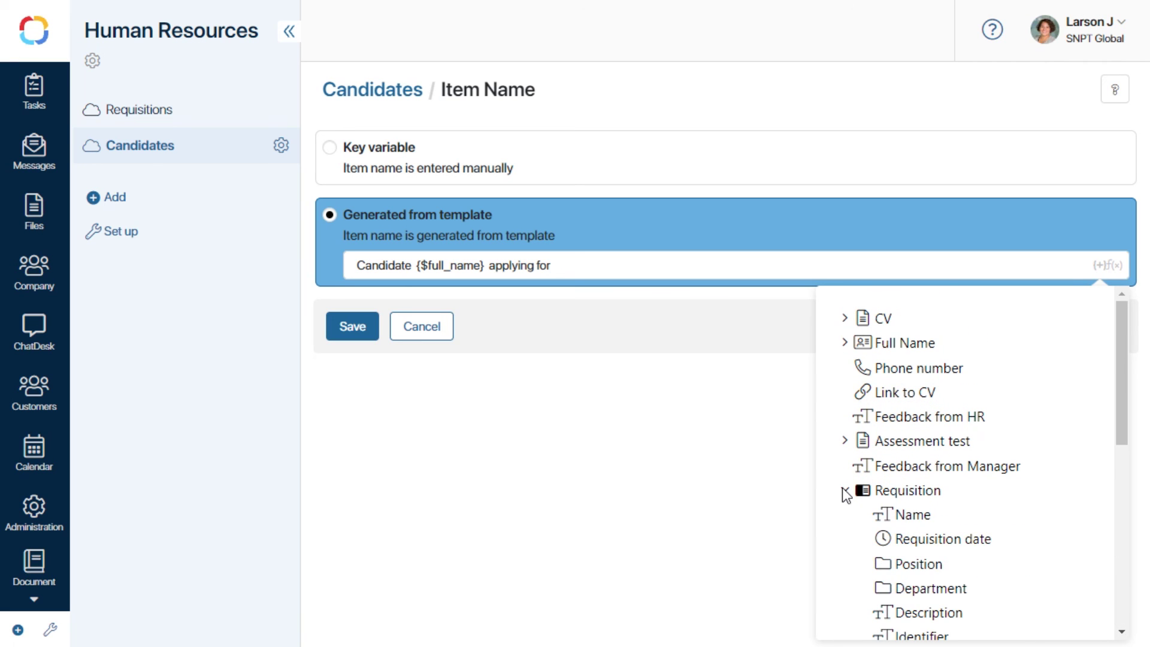
pyautogui.scroll(-2, 846, 493)
pyautogui.click(928, 475)
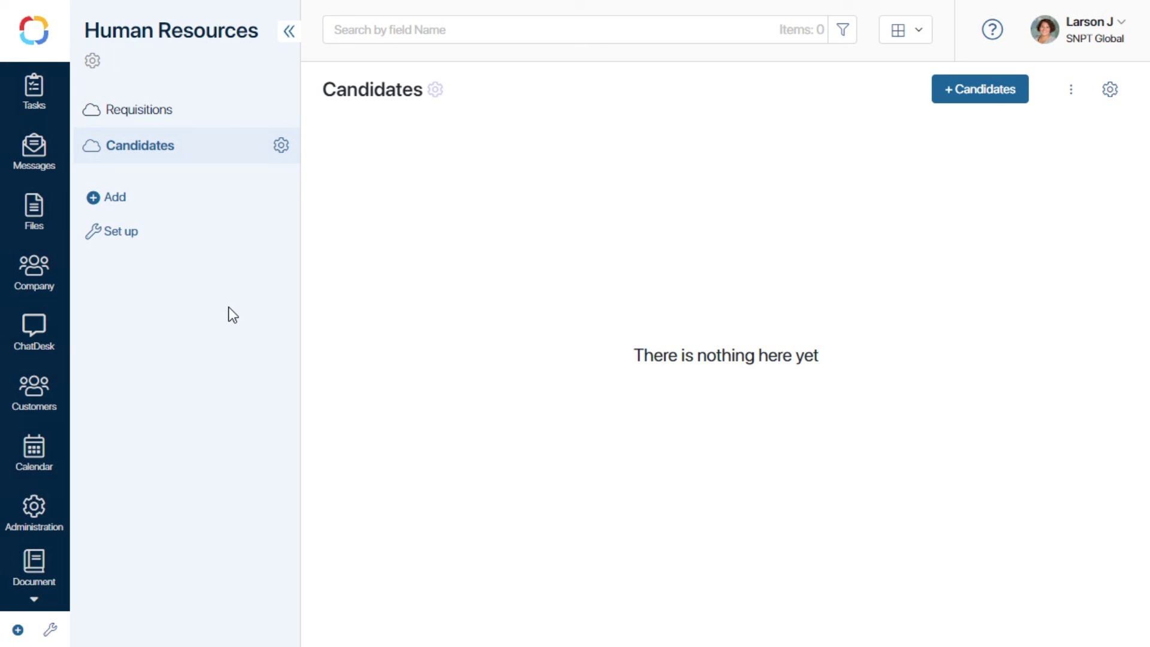
# Create an app named Interviews of type Event in Human Resources and save its default form settings.
pyautogui.click(105, 199)
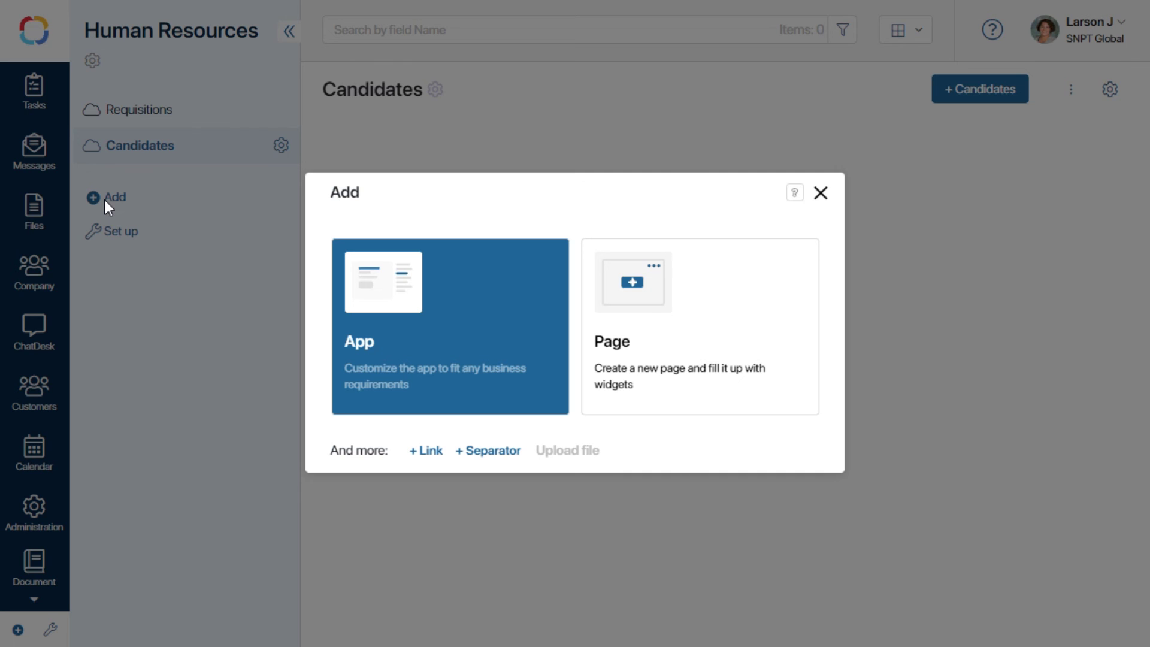
pyautogui.click(457, 377)
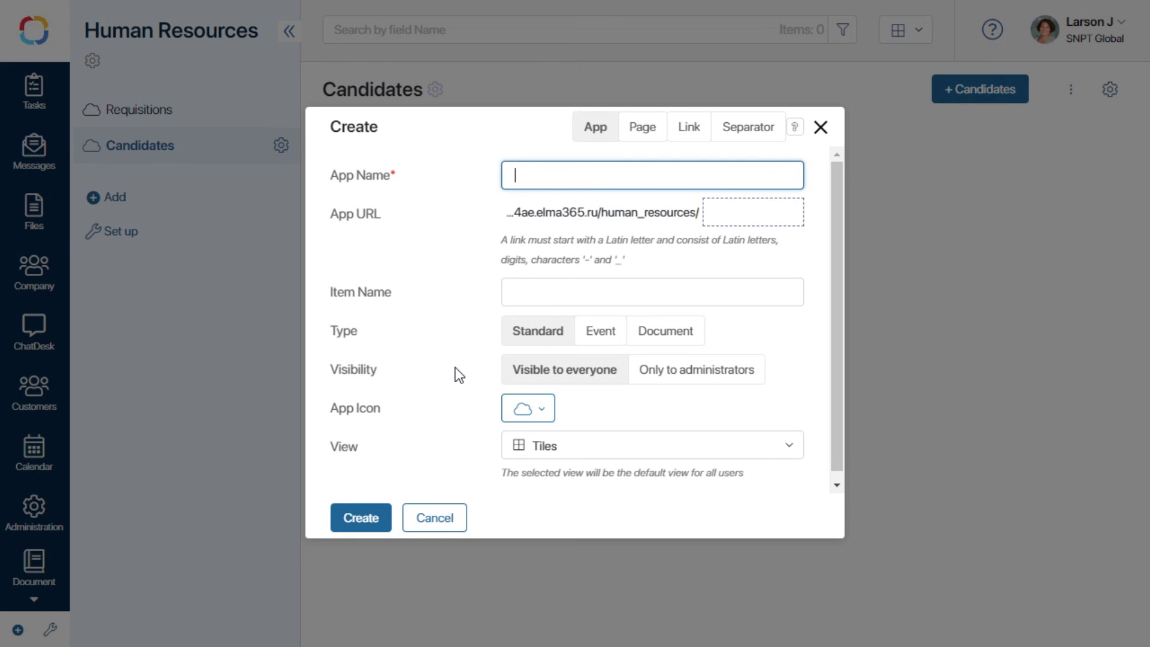
pyautogui.write('Interviews')
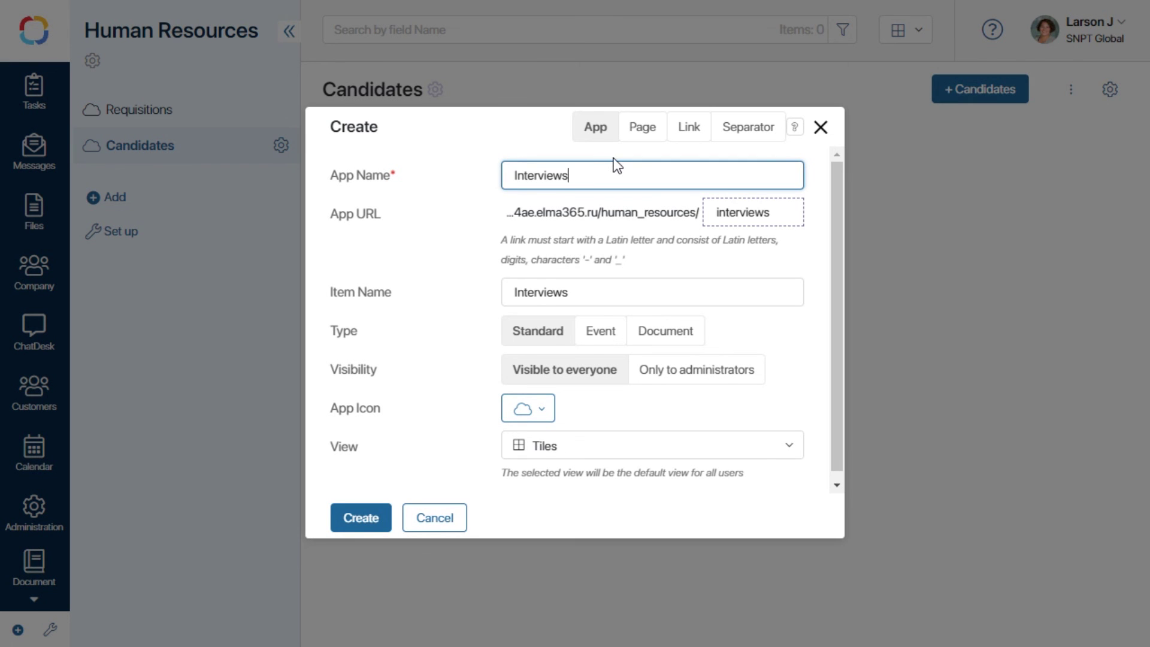
pyautogui.click(595, 336)
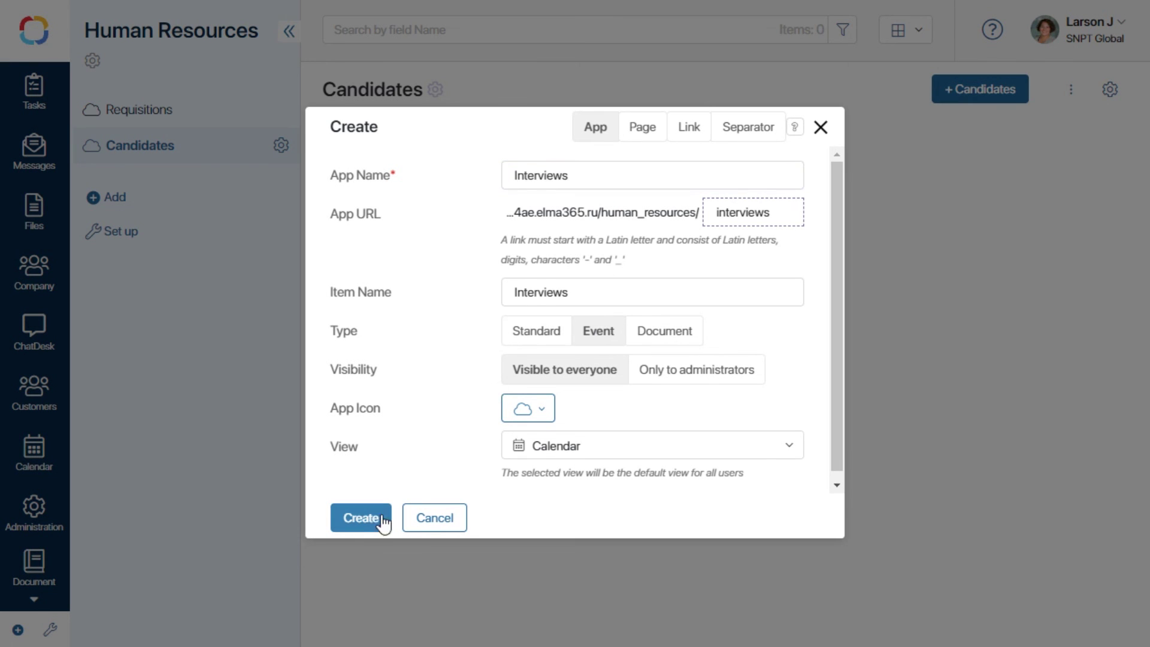
pyautogui.click(361, 518)
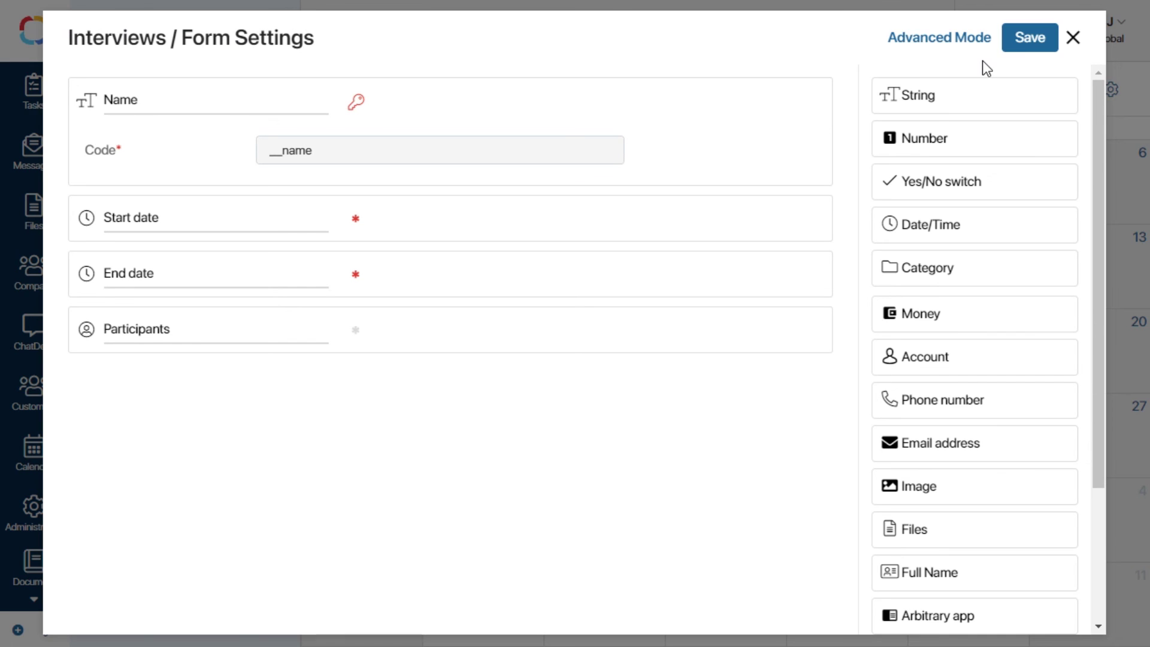
pyautogui.click(1021, 38)
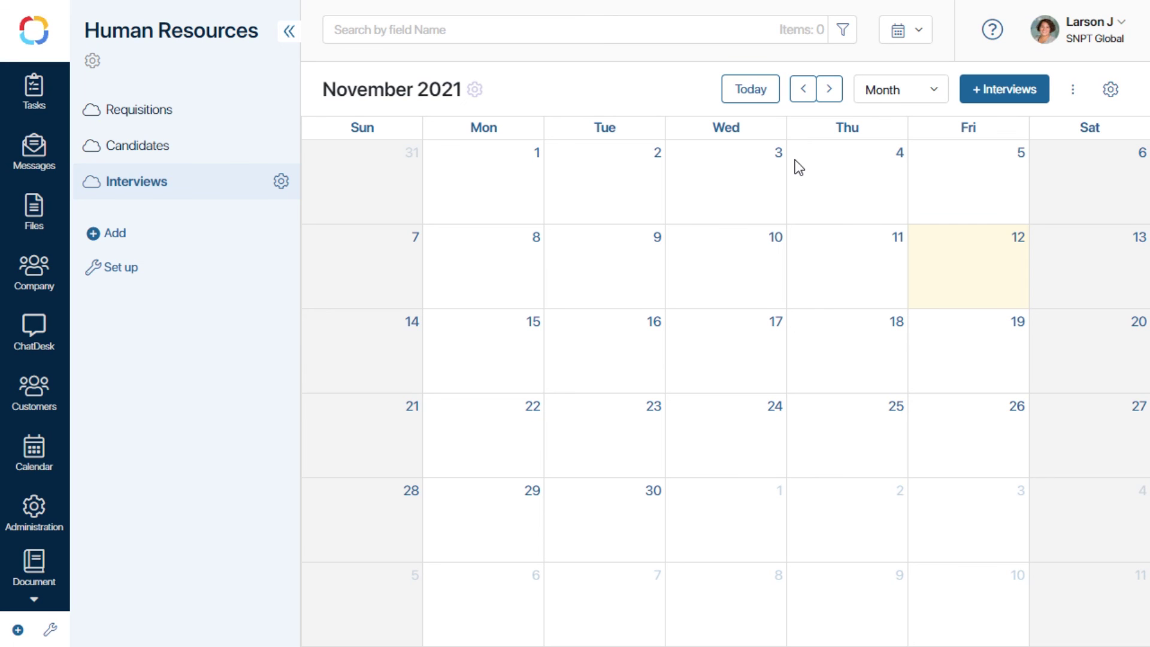